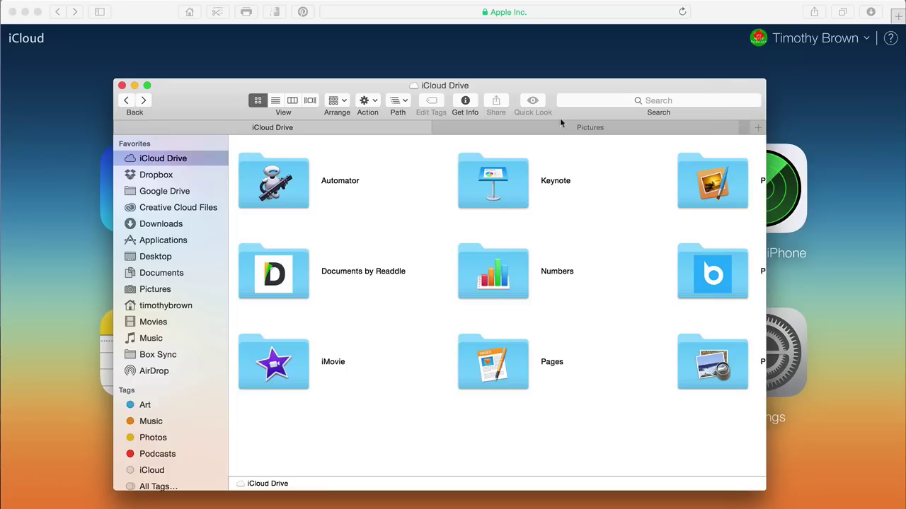
# Close the Pictures tab and examine all the app folders stored in iCloud Drive in Finder
pyautogui.click(439, 128)
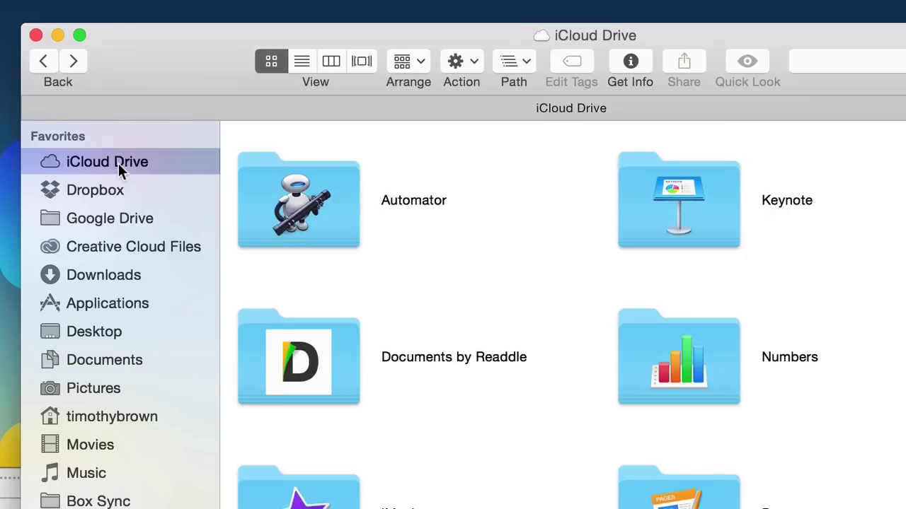
pyautogui.hscroll(10, 587, 344)
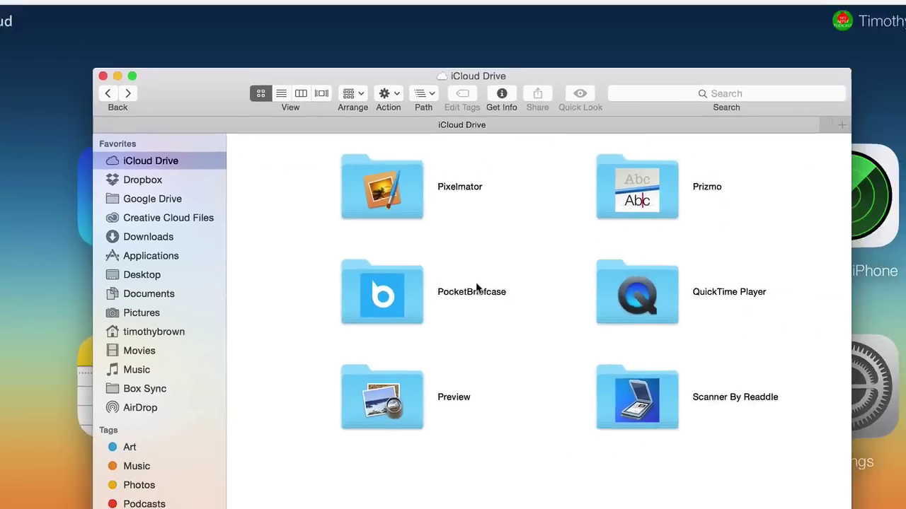
pyautogui.hscroll(-10, 637, 281)
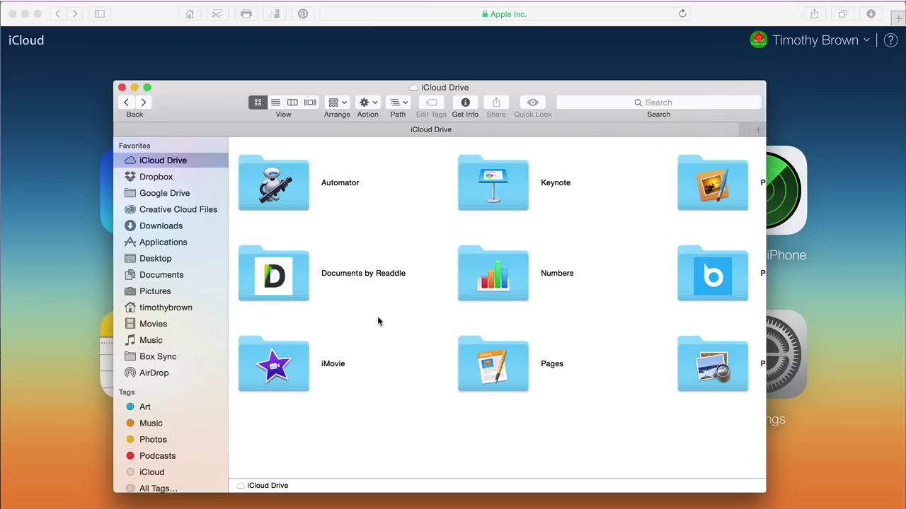
pyautogui.hscroll(10, 378, 322)
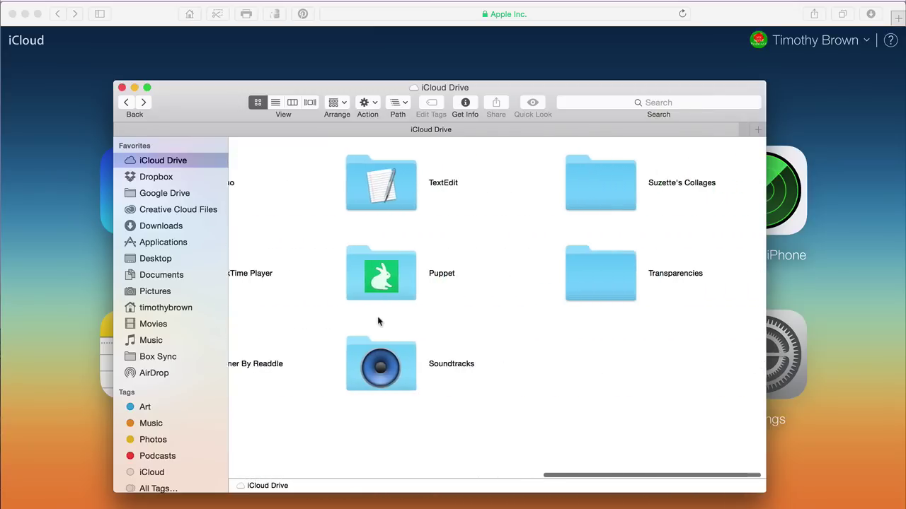
pyautogui.hscroll(-10, 377, 322)
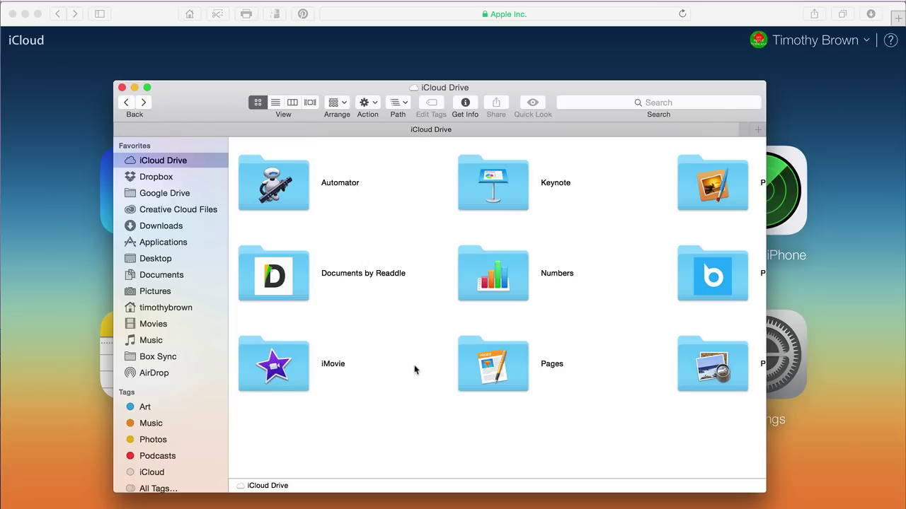
pyautogui.hscroll(10, 416, 369)
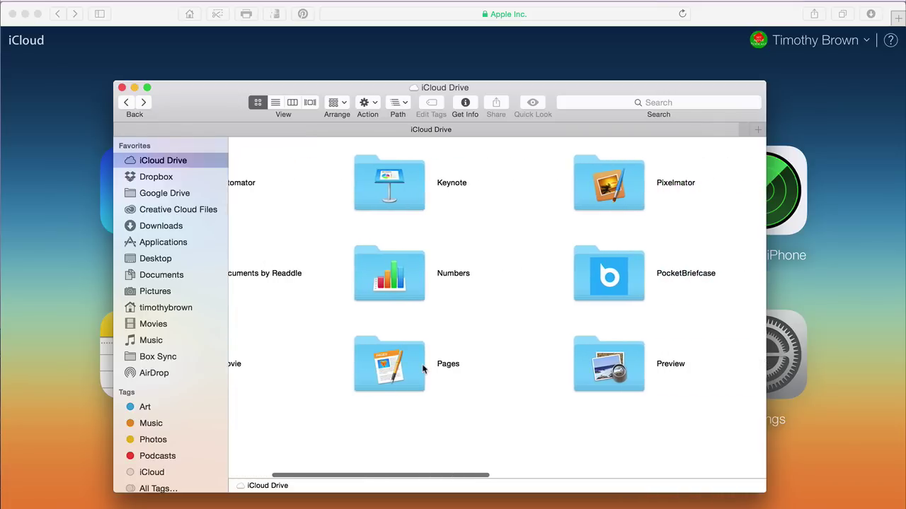
pyautogui.hscroll(10, 422, 368)
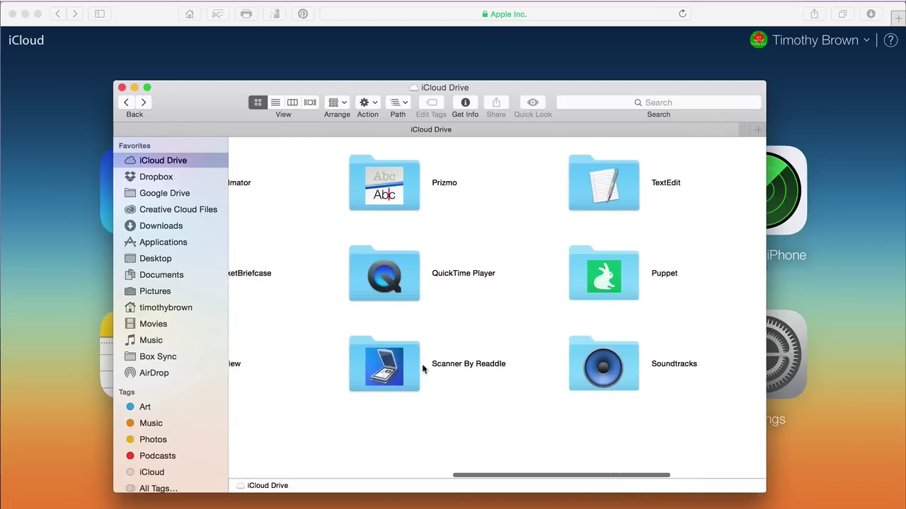
pyautogui.hscroll(-15, 422, 368)
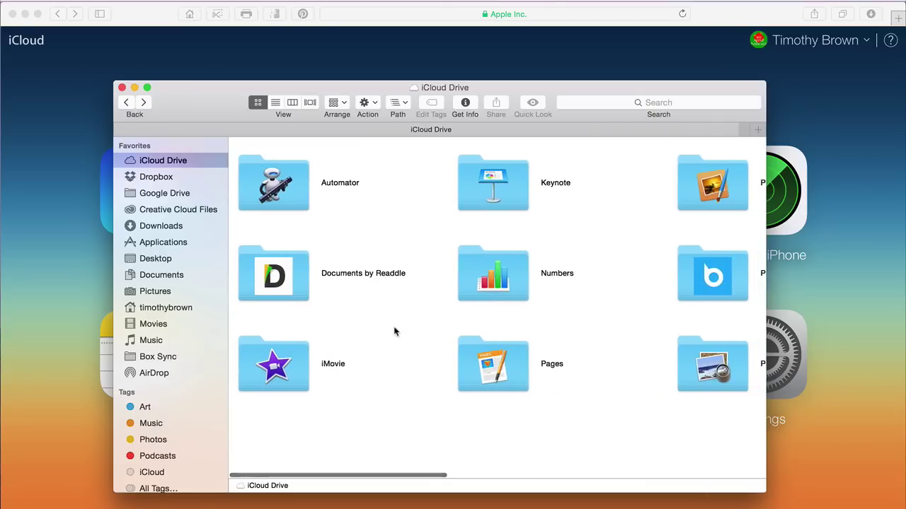
pyautogui.hscroll(5, 394, 331)
pyautogui.hscroll(5, 394, 331)
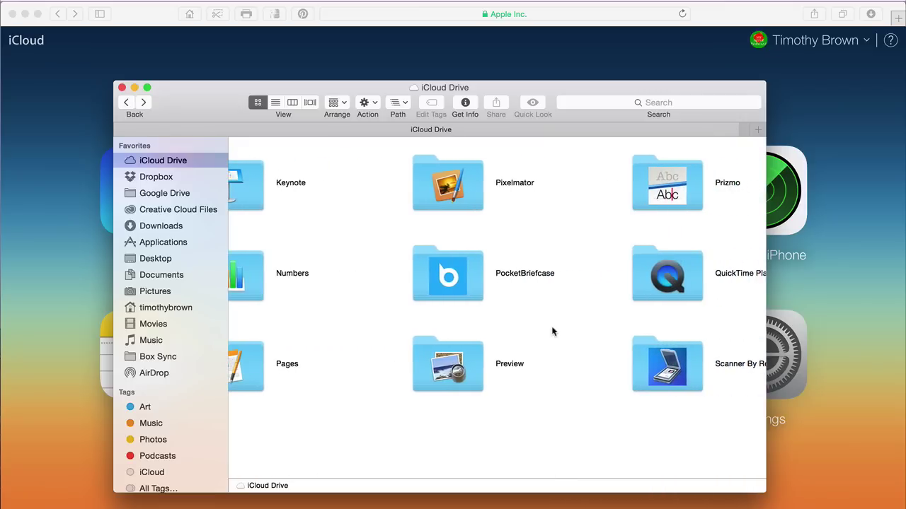
pyautogui.hscroll(2, 552, 331)
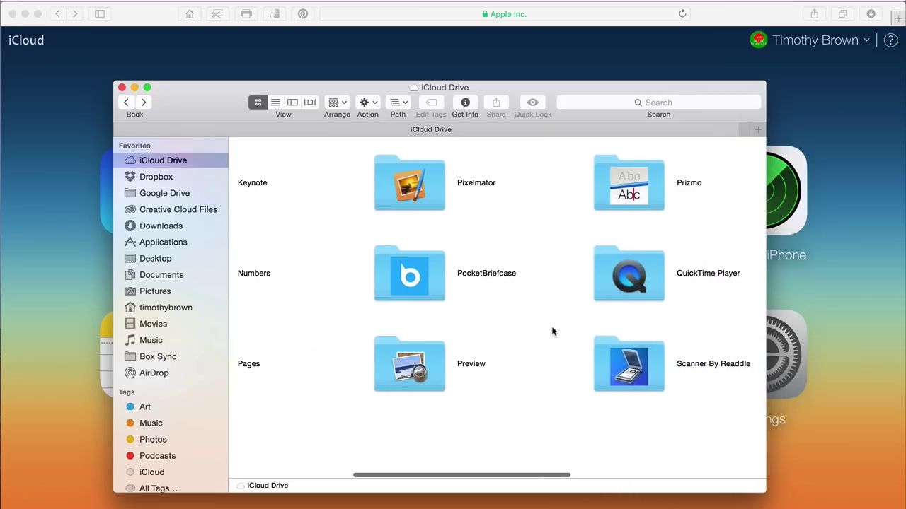
pyautogui.hscroll(1, 553, 331)
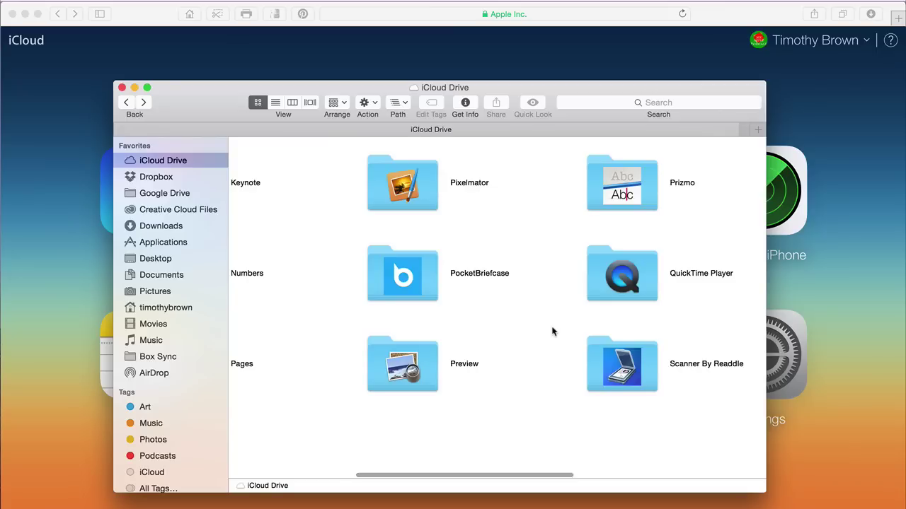
pyautogui.hscroll(5, 559, 331)
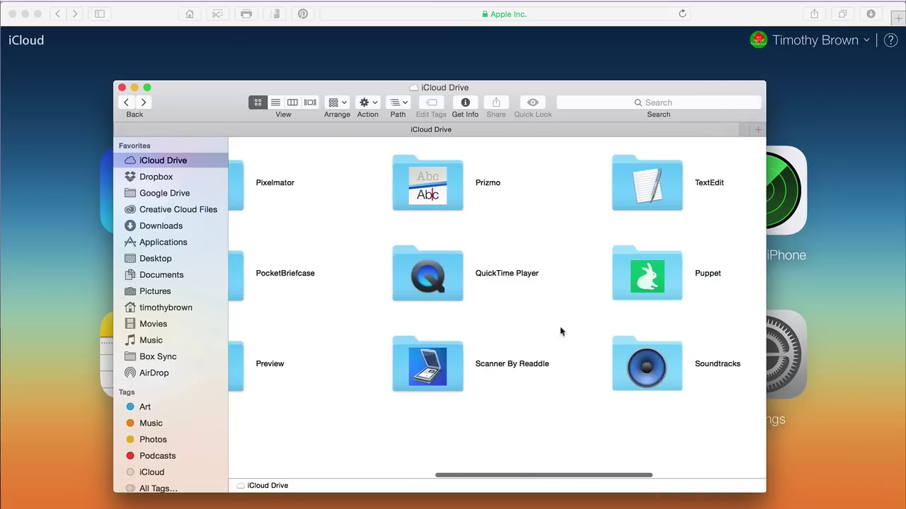
pyautogui.hscroll(3, 559, 331)
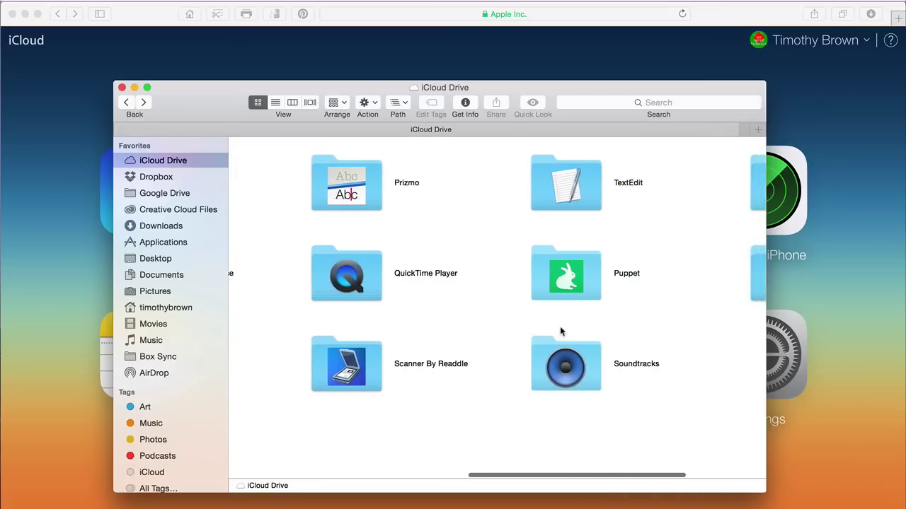
pyautogui.hscroll(2, 560, 329)
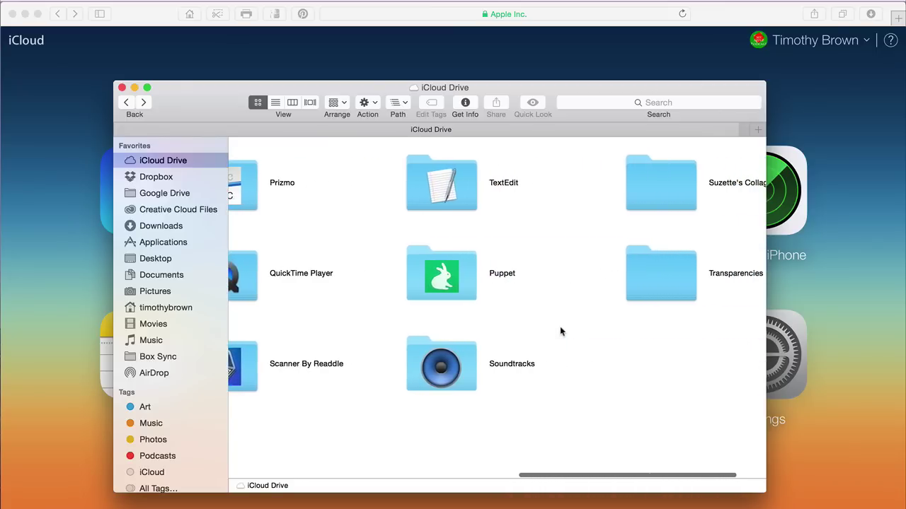
pyautogui.hscroll(-15, 559, 331)
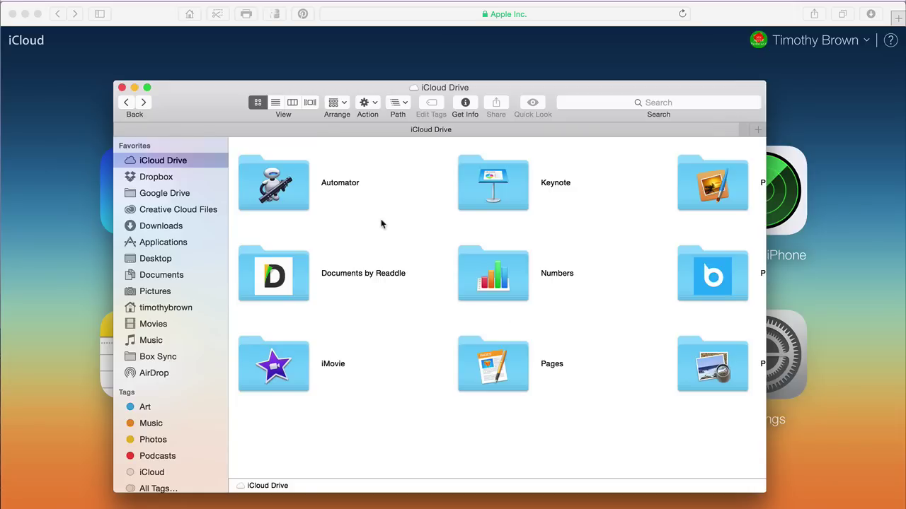
# Open the Pixelmator folder in iCloud Drive and look through its image files
pyautogui.hscroll(10, 380, 225)
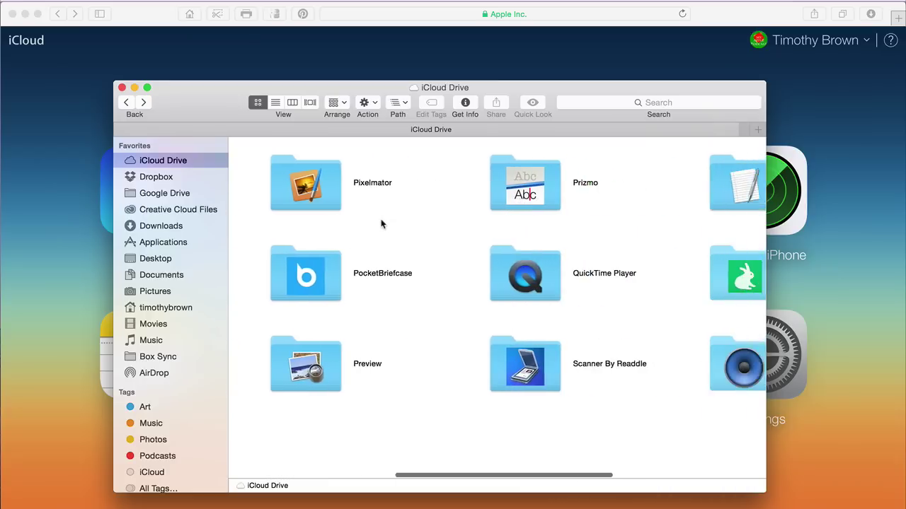
pyautogui.hscroll(2, 380, 224)
pyautogui.doubleClick(281, 192)
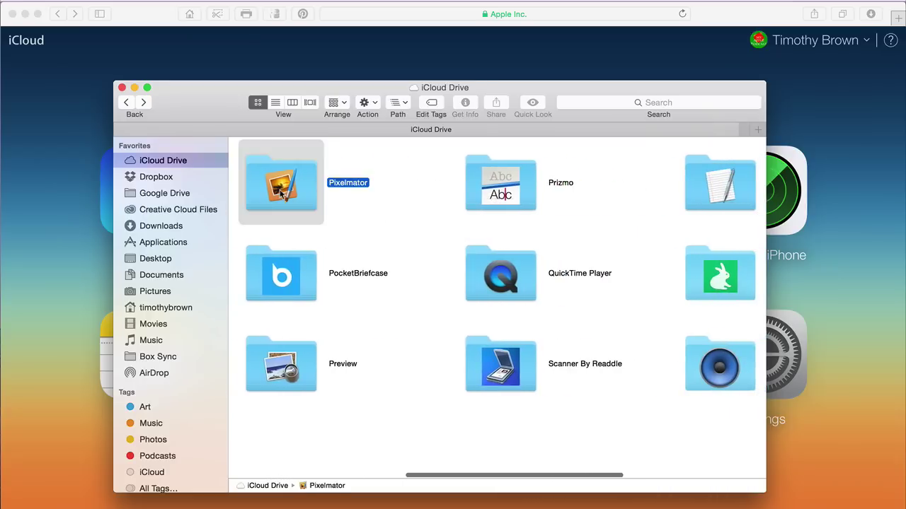
pyautogui.hscroll(15, 435, 286)
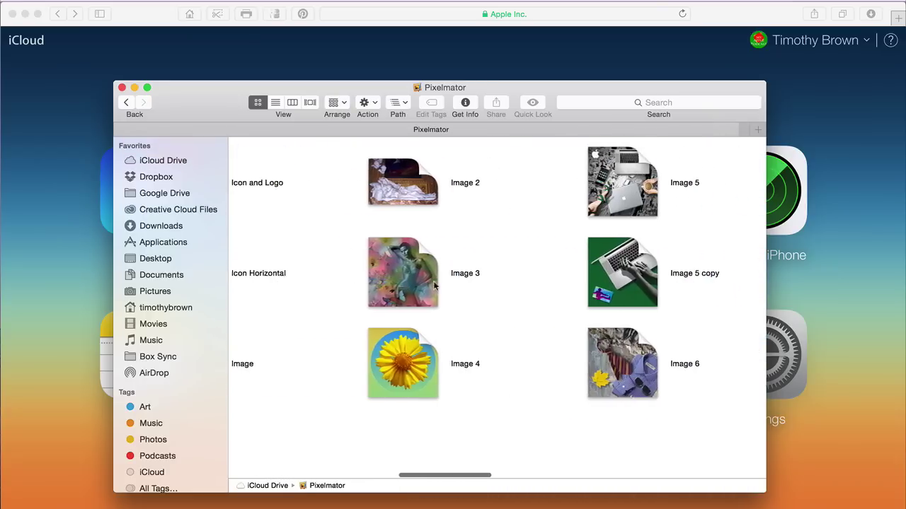
pyautogui.hscroll(-15, 435, 286)
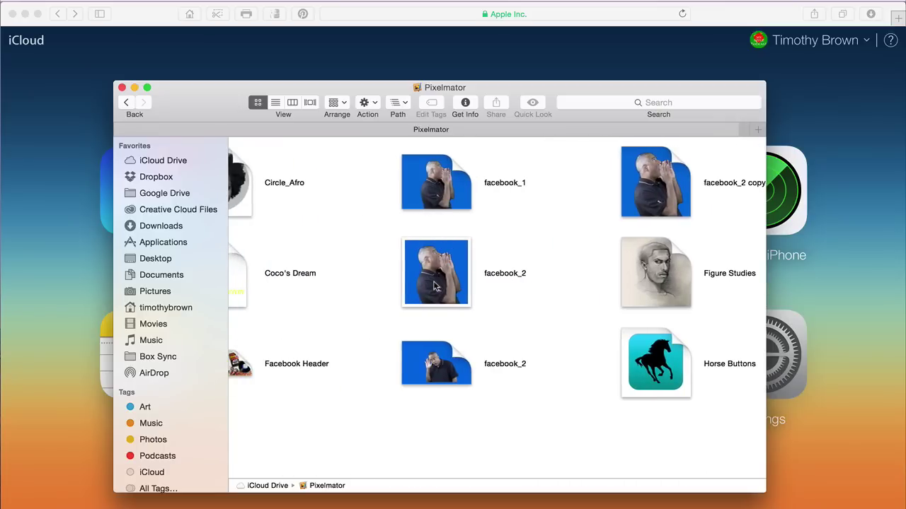
pyautogui.hscroll(-5, 435, 286)
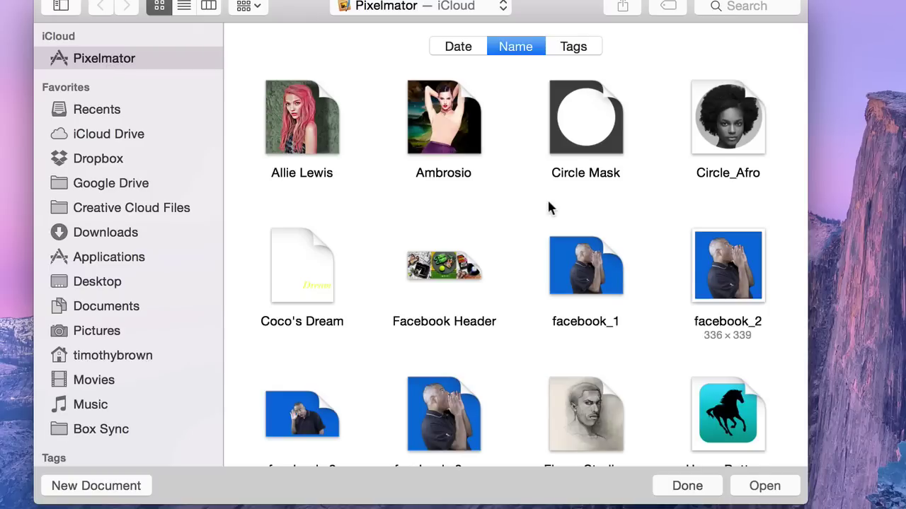
# Look through all the iCloud documents listed in Pixelmator's open dialog
pyautogui.scroll(-5, 547, 204)
pyautogui.scroll(-10, 548, 205)
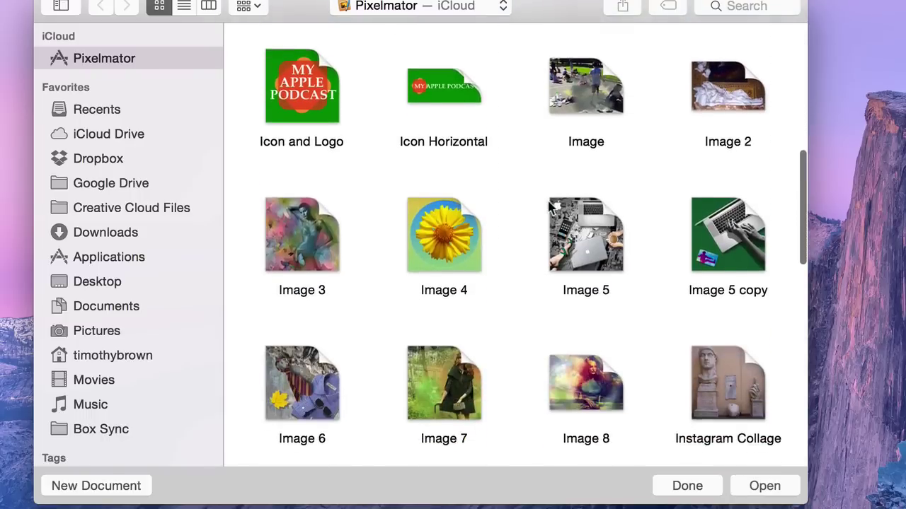
pyautogui.scroll(-3, 547, 205)
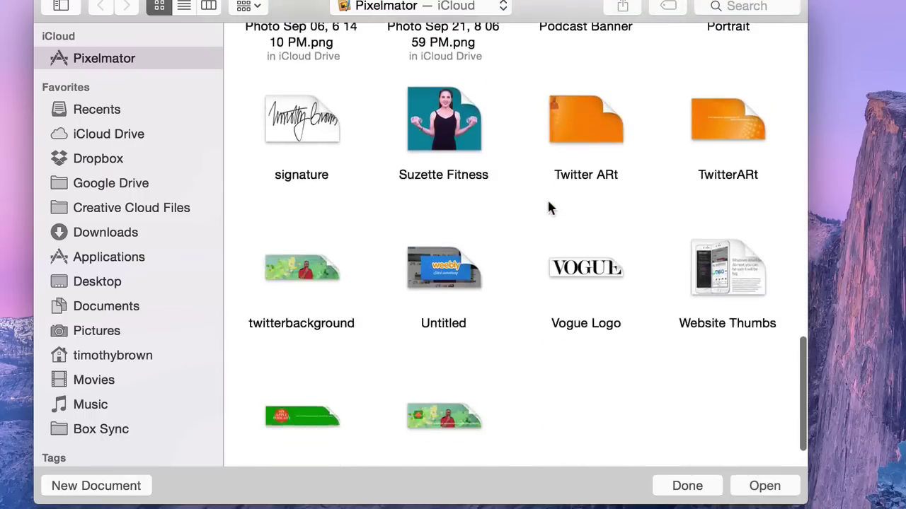
pyautogui.scroll(10, 547, 205)
# Switch to the iCloud Drive website in Safari and open its Pixelmator folder
pyautogui.hotkey('ctrl', 'Left')
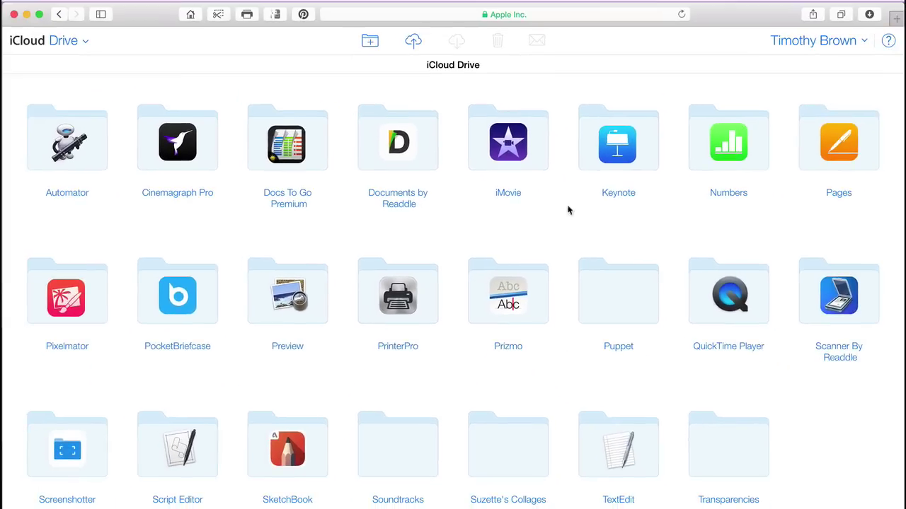
pyautogui.doubleClick(68, 301)
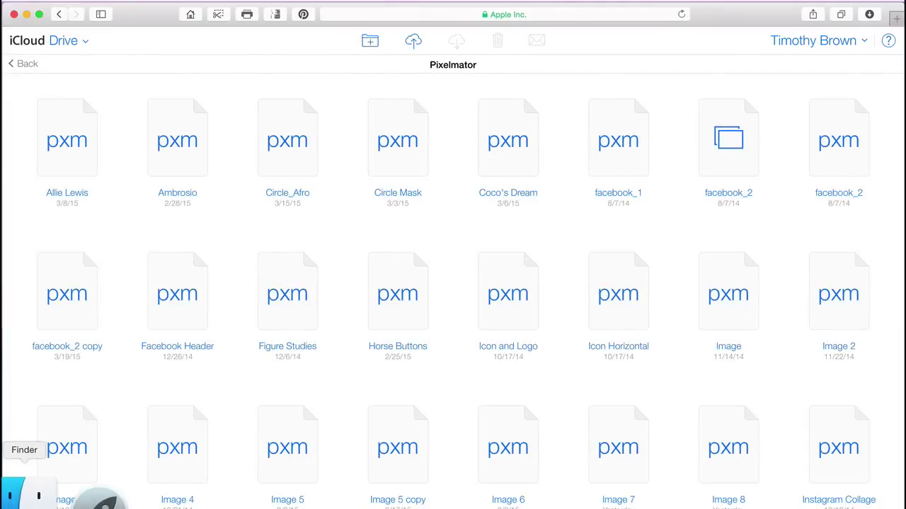
# Switch to Finder, open the Pixelmator folder to compare its files with the website's, and return to the iCloud Drive page in Safari
pyautogui.click(21, 496)
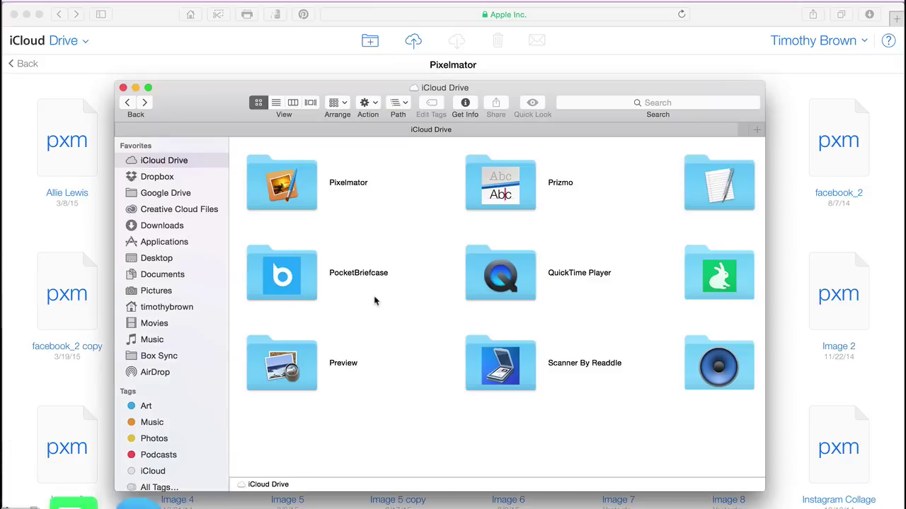
pyautogui.click(290, 195)
pyautogui.doubleClick(301, 189)
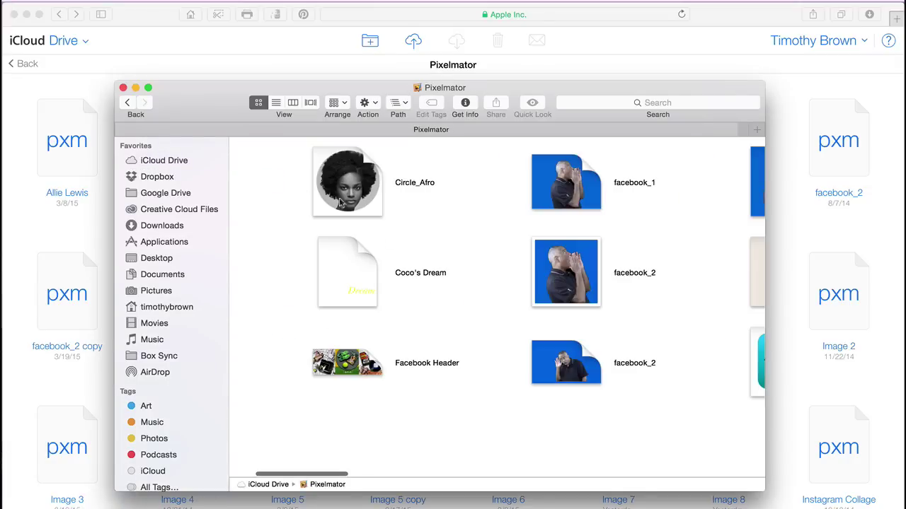
pyautogui.hscroll(-3, 414, 288)
pyautogui.hscroll(10, 414, 288)
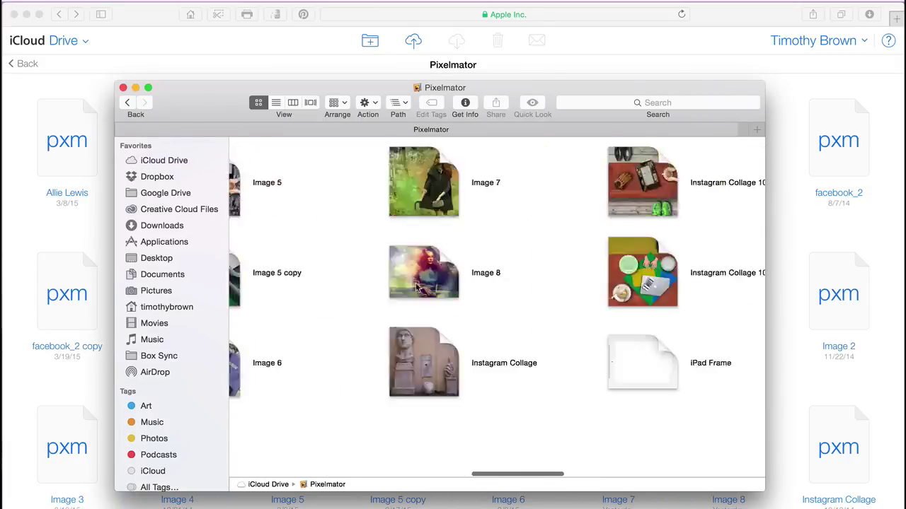
pyautogui.hscroll(-10, 416, 288)
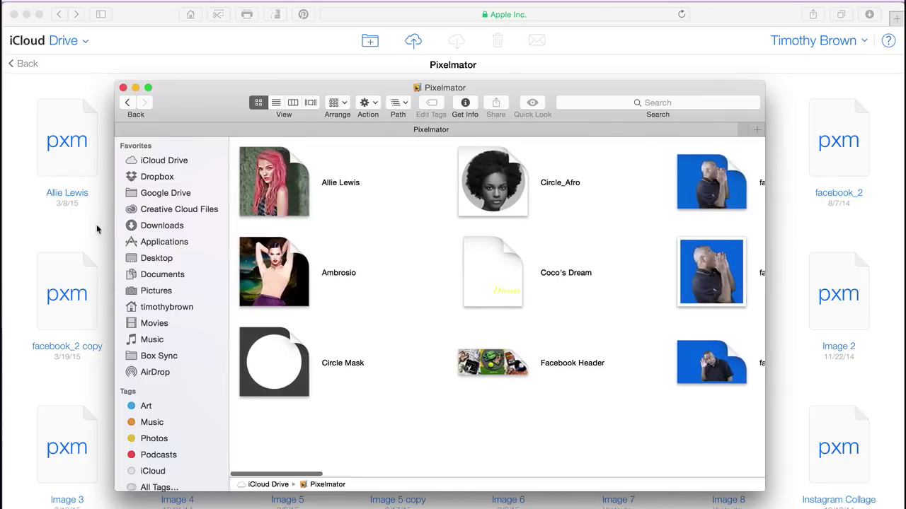
pyautogui.click(97, 229)
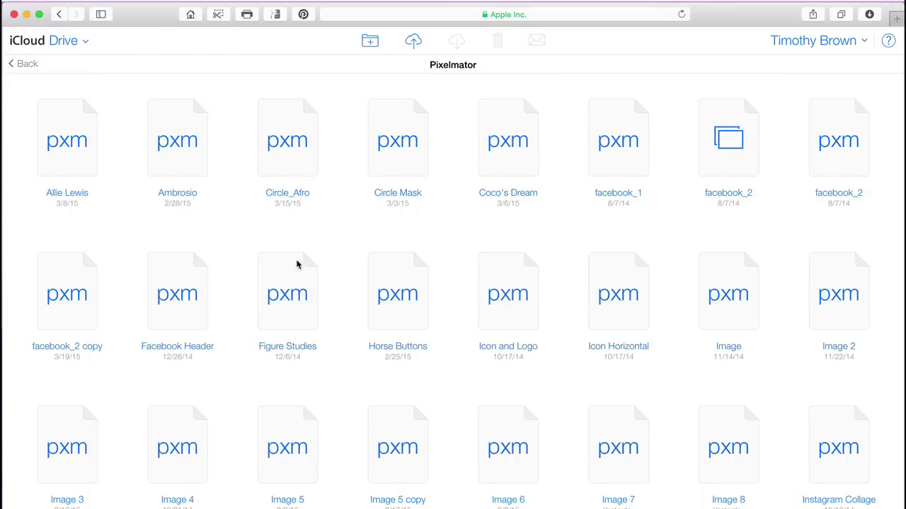
# Switch back to Pixelmator's open dialog and view its iCloud documents through to the end of the list
pyautogui.hotkey('ctrl', 'Right')
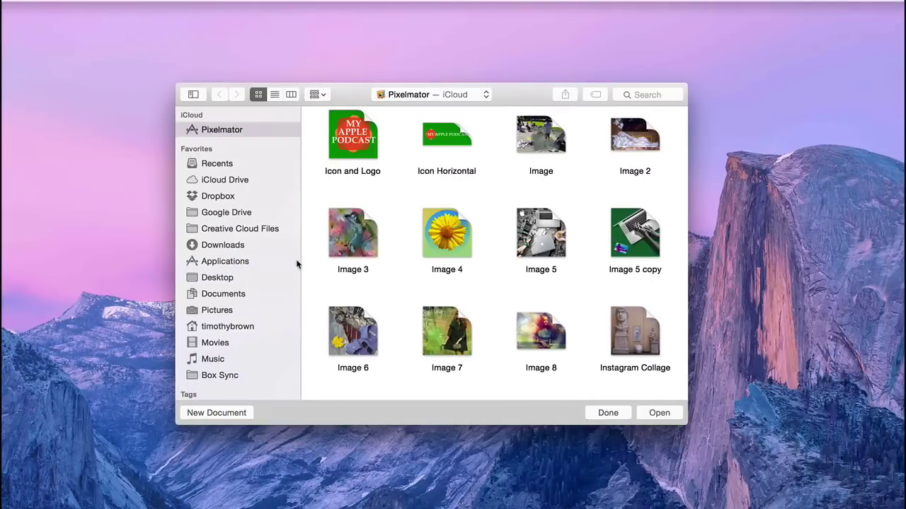
pyautogui.scroll(-5, 423, 231)
pyautogui.scroll(-5, 423, 230)
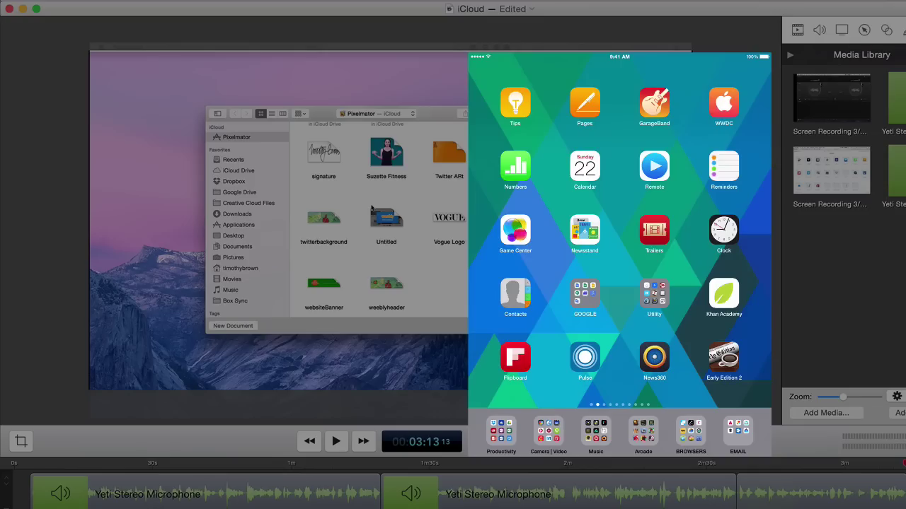
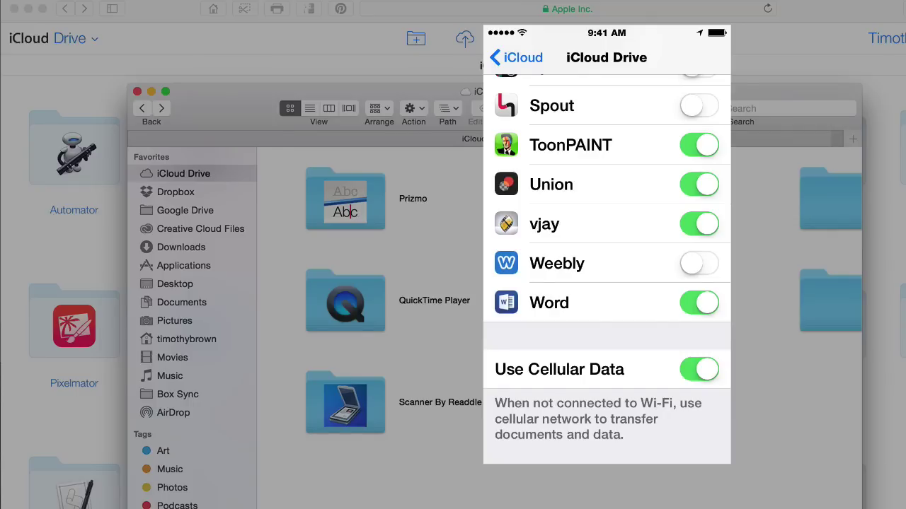
# Review which apps are allowed to use iCloud Drive in the iPhone's iCloud Drive settings
pyautogui.scroll(10, 606, 269)
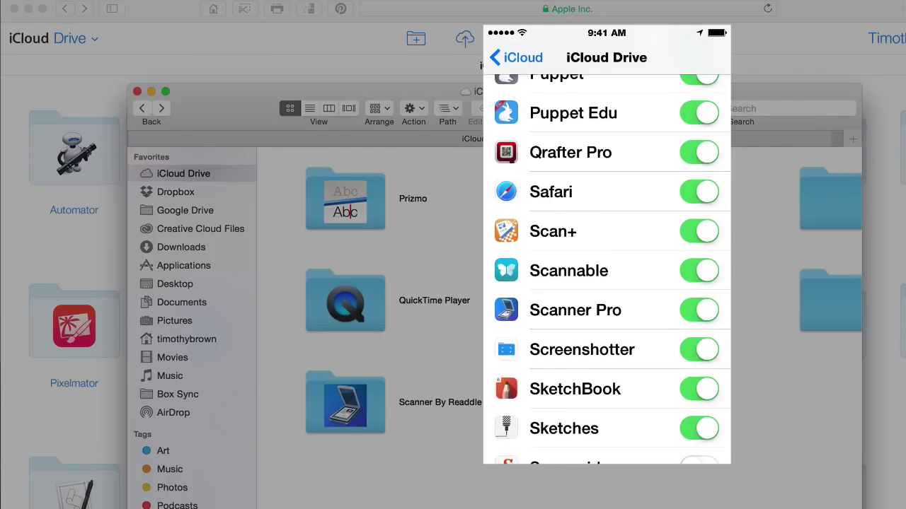
pyautogui.scroll(3, 606, 269)
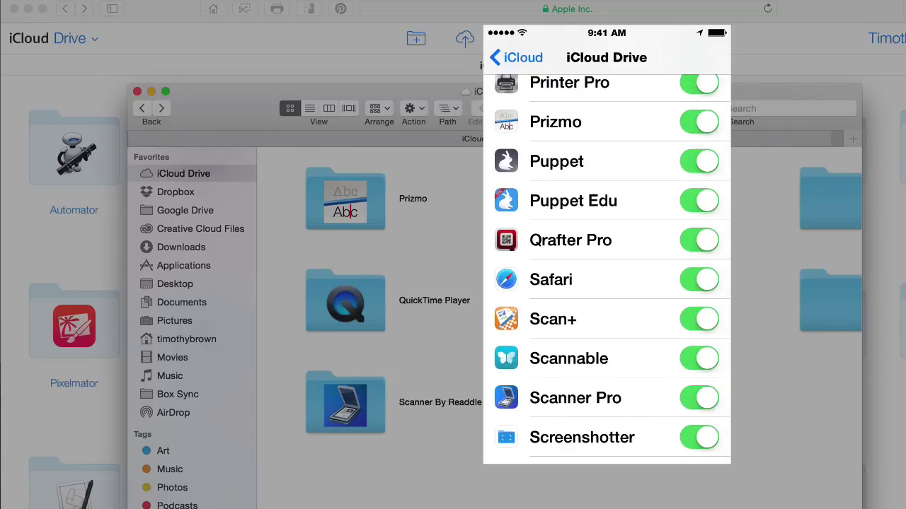
pyautogui.scroll(10, 606, 269)
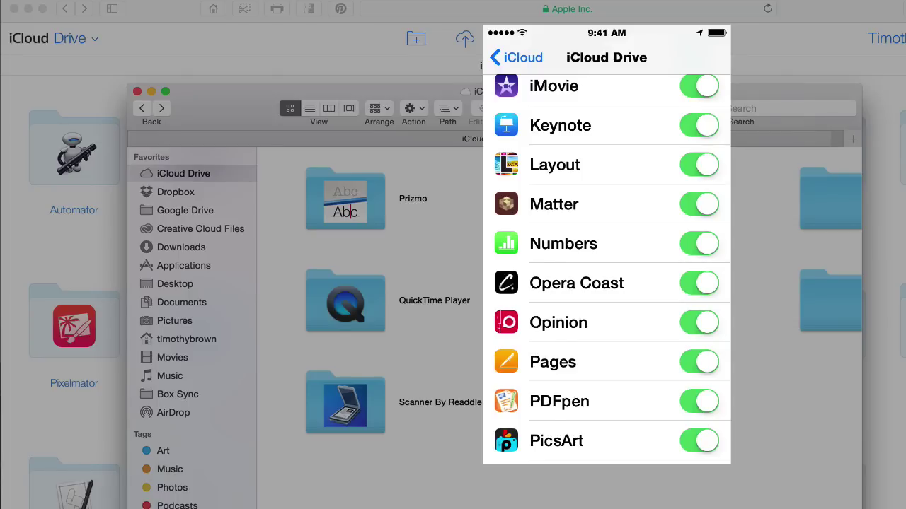
# Examine the app switches in the iPhone's iCloud Drive settings, from Briefcase Pro through Word and the cellular data option
pyautogui.scroll(10, 606, 268)
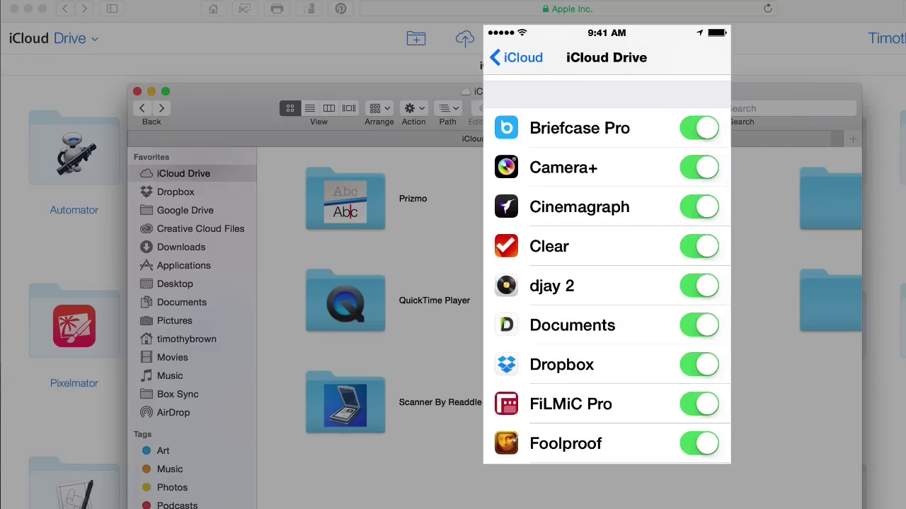
pyautogui.scroll(2, 606, 269)
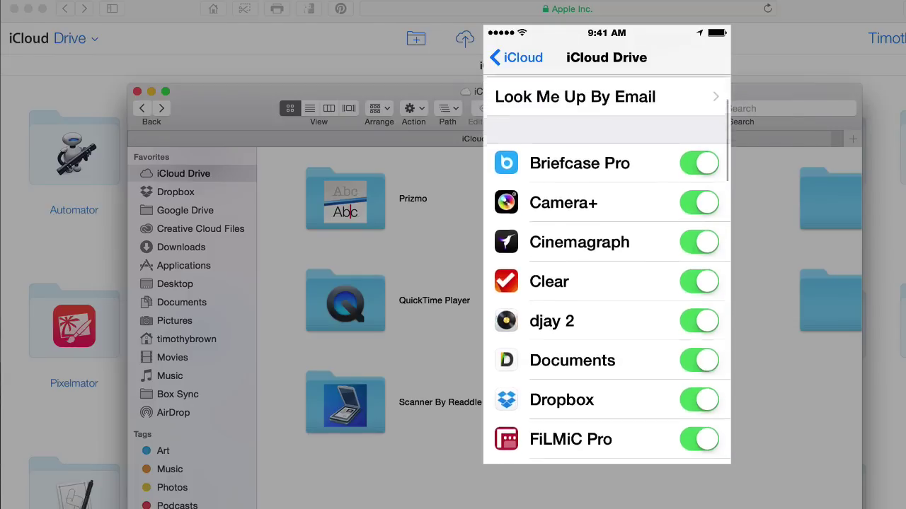
pyautogui.scroll(-5, 606, 268)
pyautogui.scroll(-10, 607, 269)
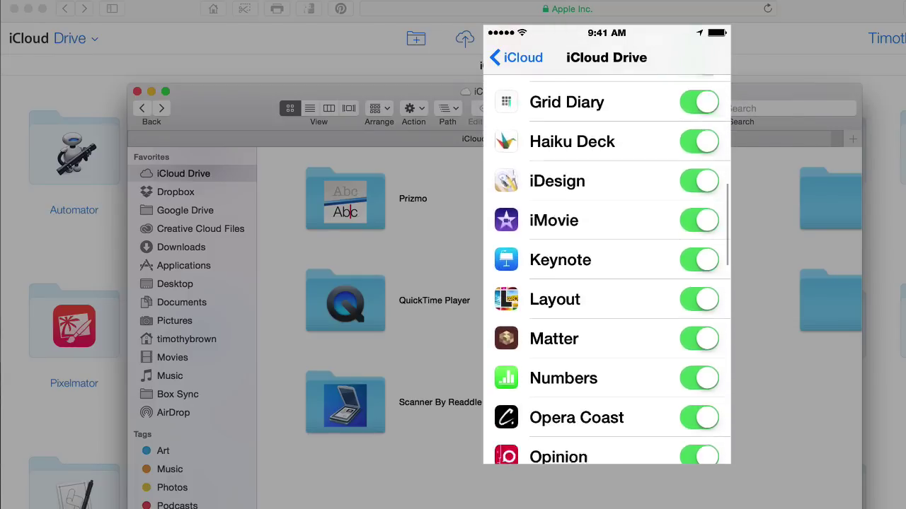
pyautogui.scroll(-8, 607, 269)
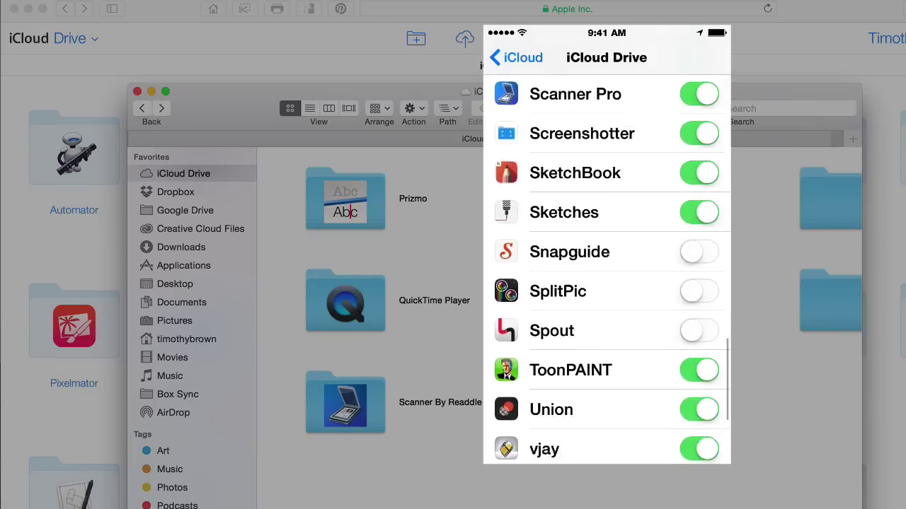
pyautogui.scroll(2, 606, 269)
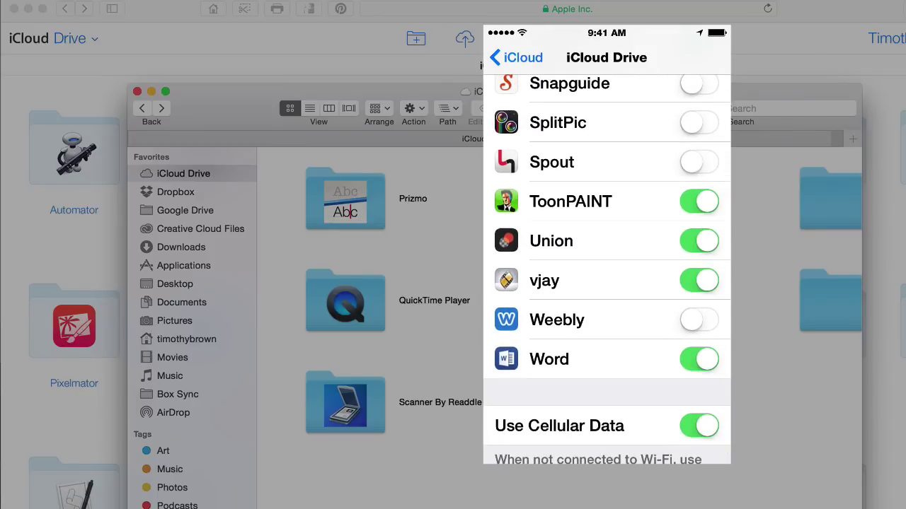
pyautogui.scroll(8, 606, 269)
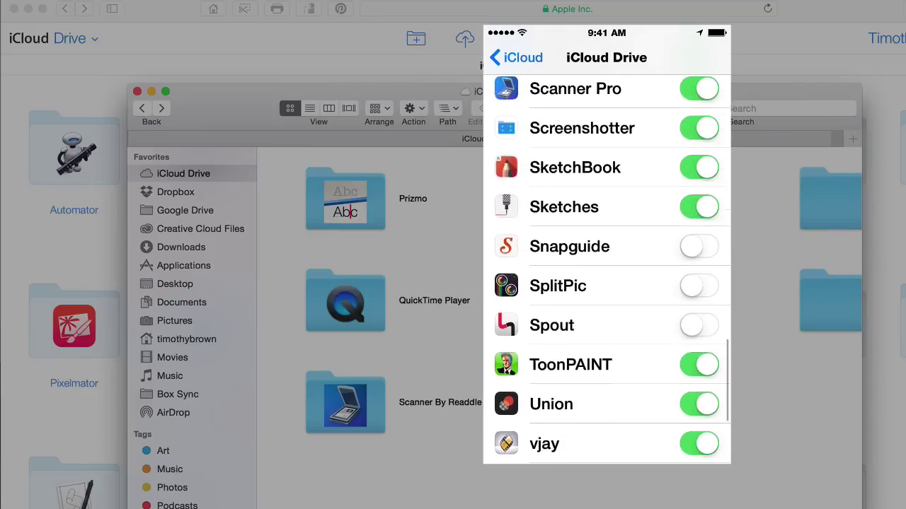
pyautogui.scroll(8, 607, 269)
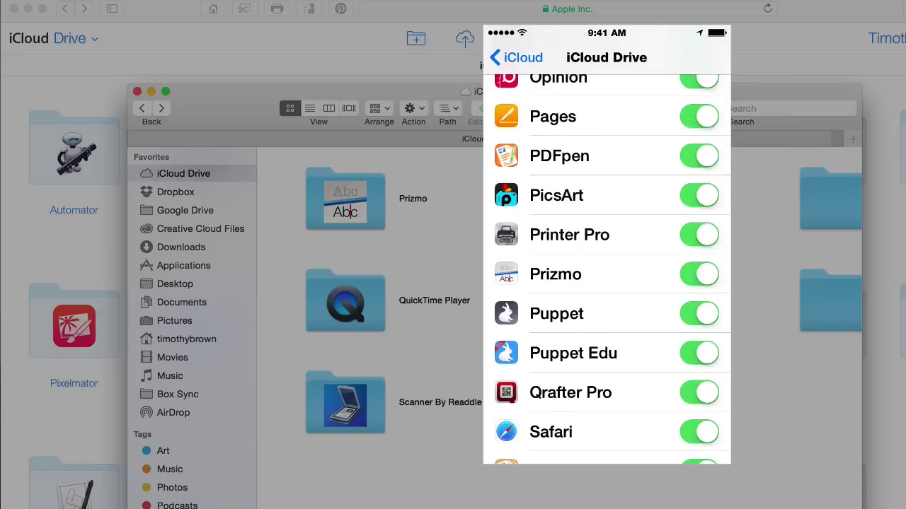
pyautogui.scroll(-2, 607, 268)
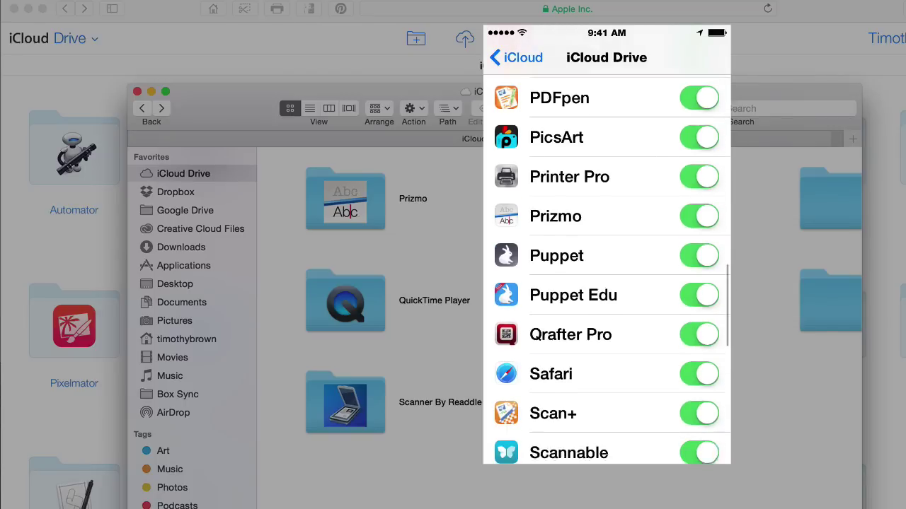
pyautogui.scroll(-2, 606, 269)
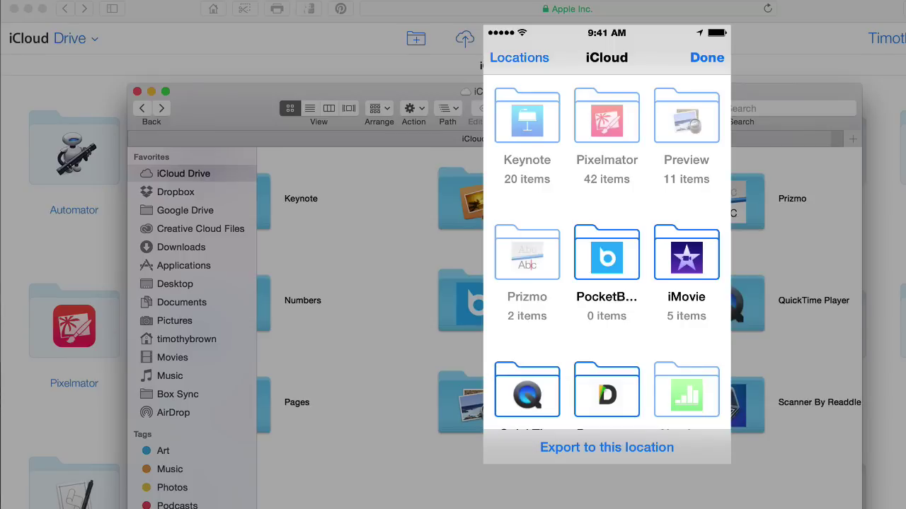
# Choose the Shadow Puppet folder in the iPhone's iCloud export locations and export the file to it
pyautogui.scroll(-2, 607, 252)
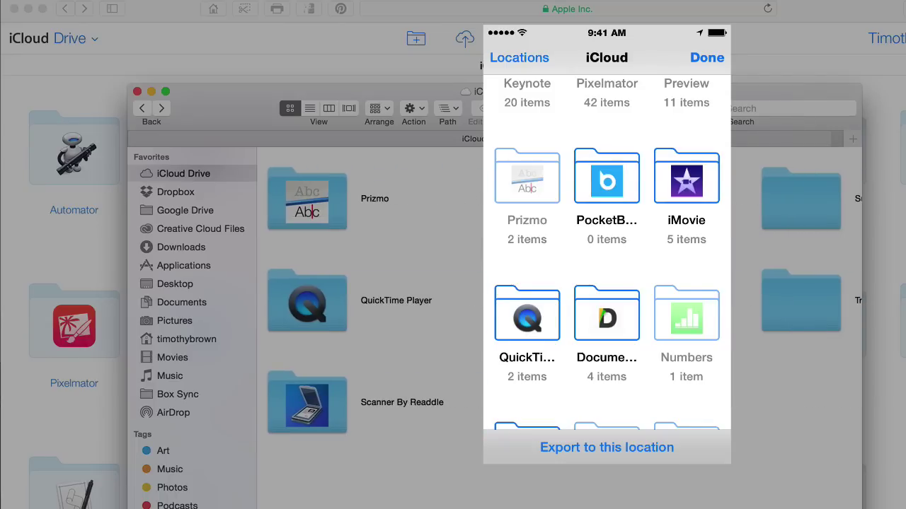
pyautogui.scroll(-5, 612, 252)
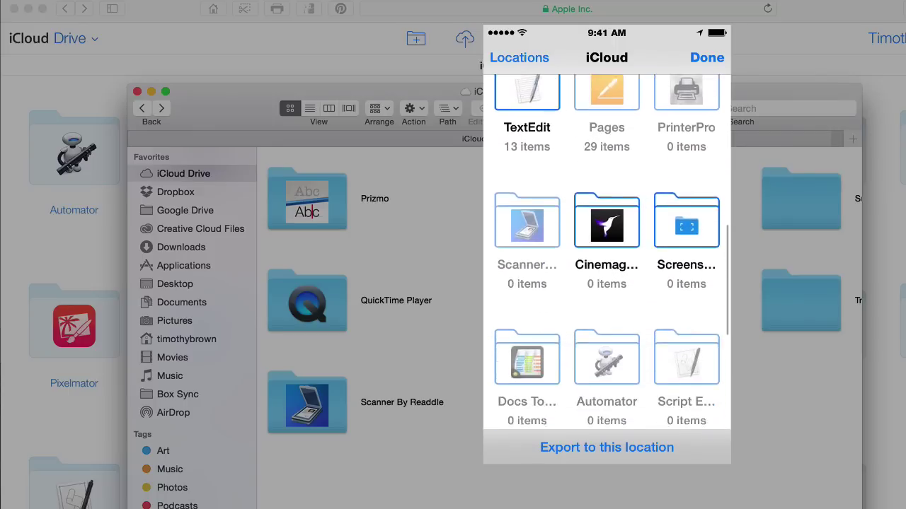
pyautogui.scroll(-5, 611, 252)
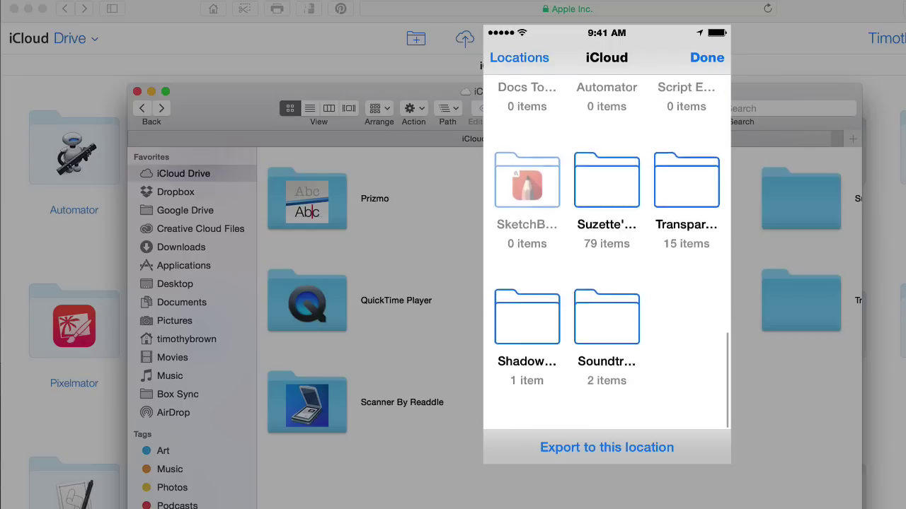
pyautogui.click(526, 333)
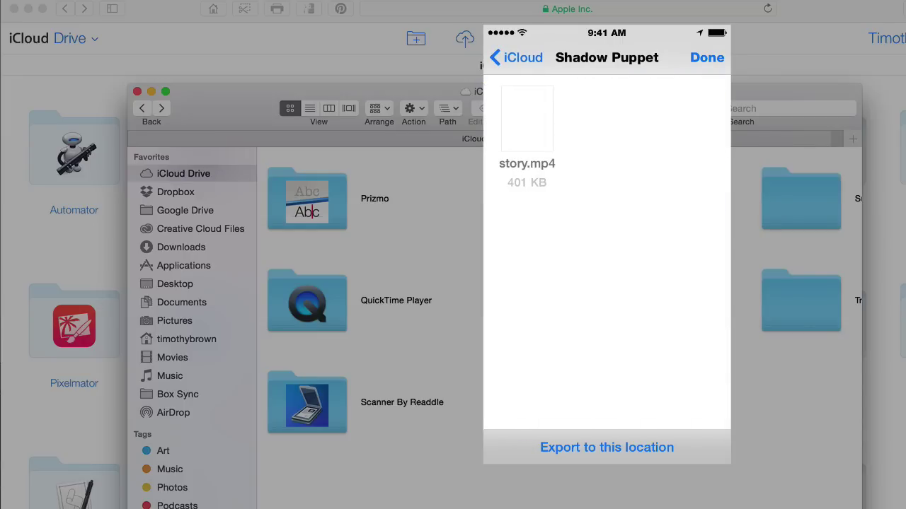
pyautogui.click(607, 447)
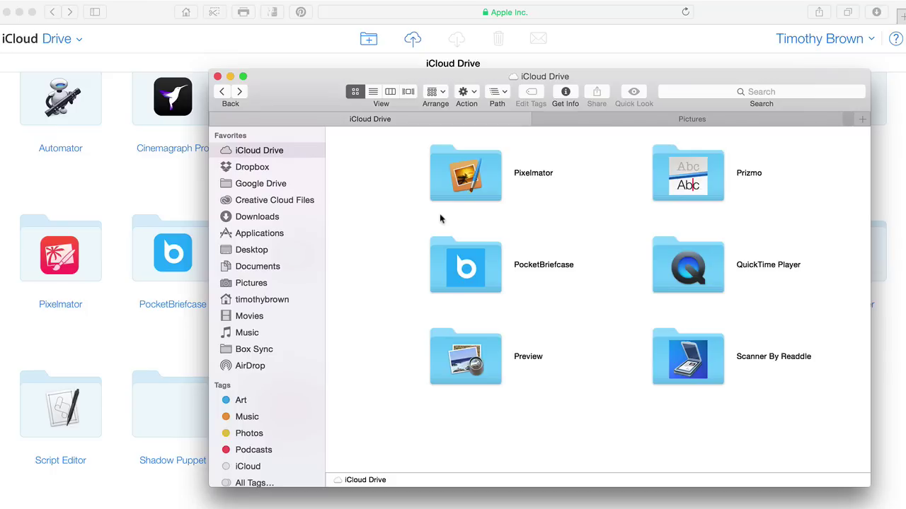
# Open the Shadow Puppet folder in Finder's iCloud Drive to check for the exported file and return to the iCloud Drive folders
pyautogui.hscroll(5, 439, 219)
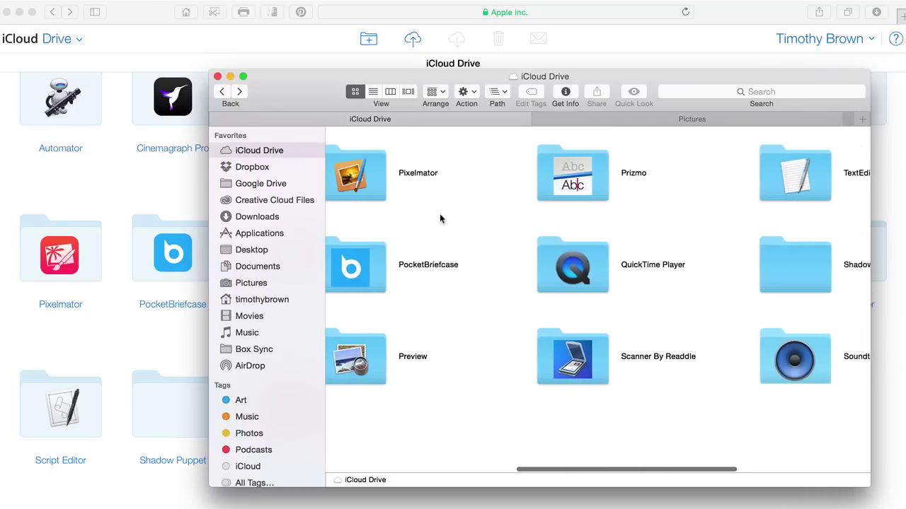
pyautogui.hscroll(5, 439, 219)
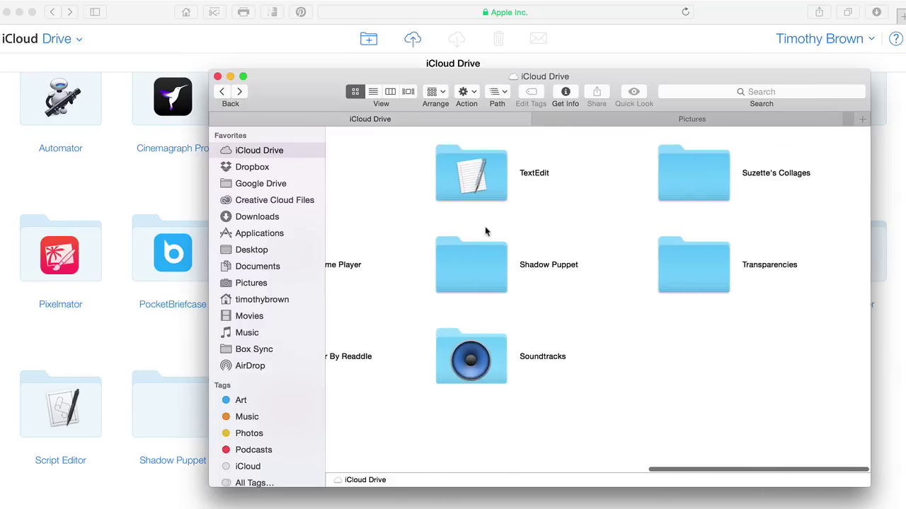
pyautogui.click(476, 258)
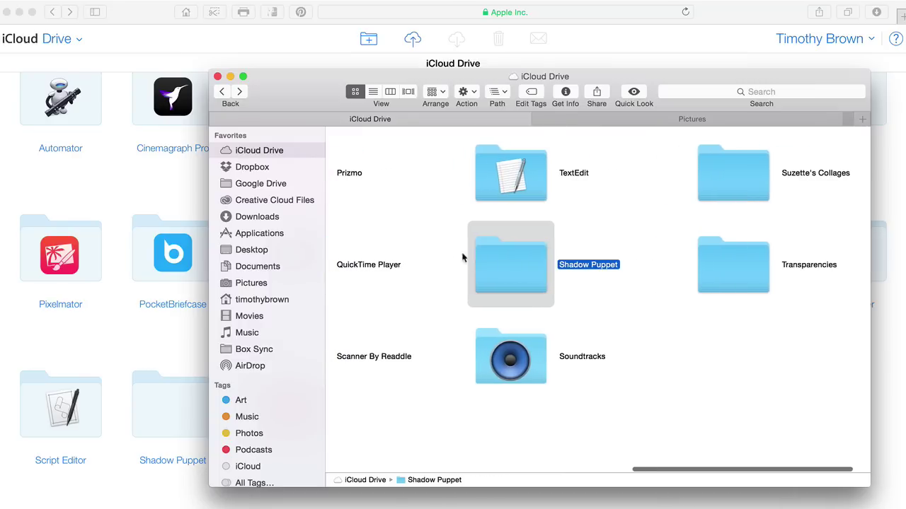
pyautogui.doubleClick(493, 262)
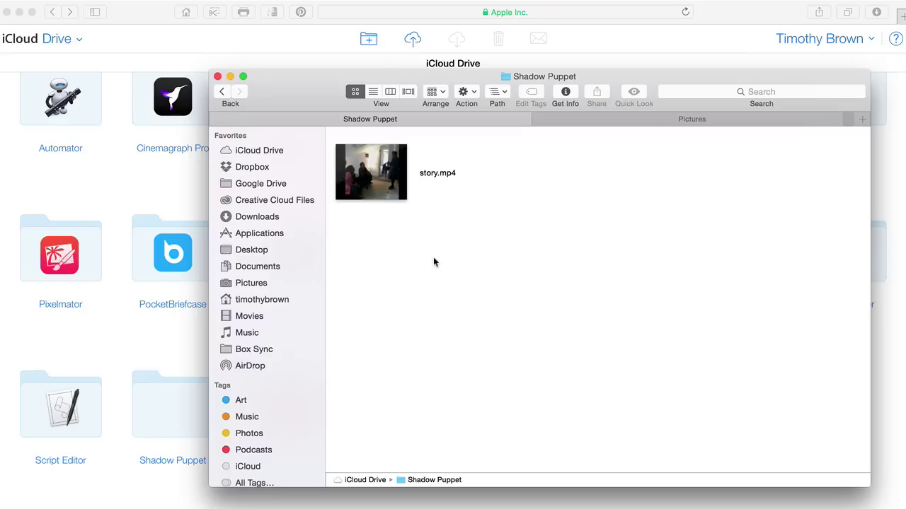
pyautogui.click(219, 87)
# Switch to the iCloud Drive website in Safari, view the Shadow Puppet folder's contents and return to the main folder list
pyautogui.click(167, 165)
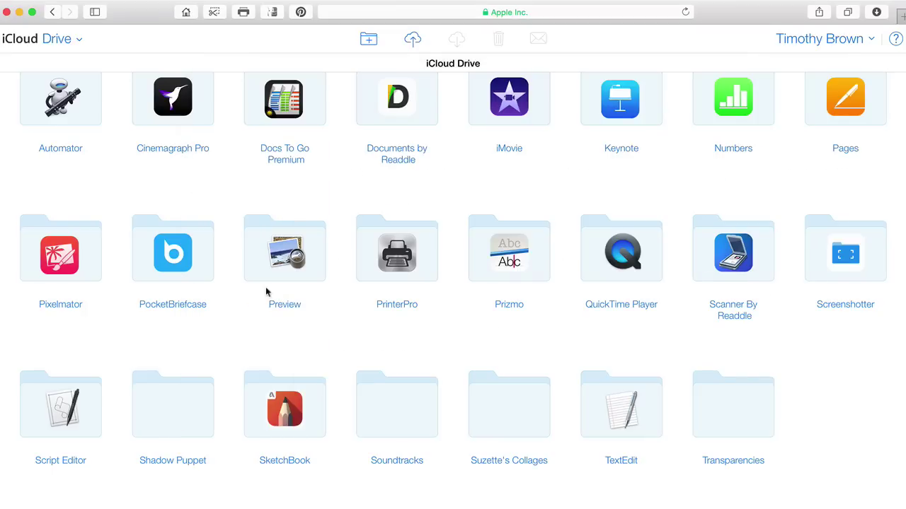
pyautogui.doubleClick(169, 433)
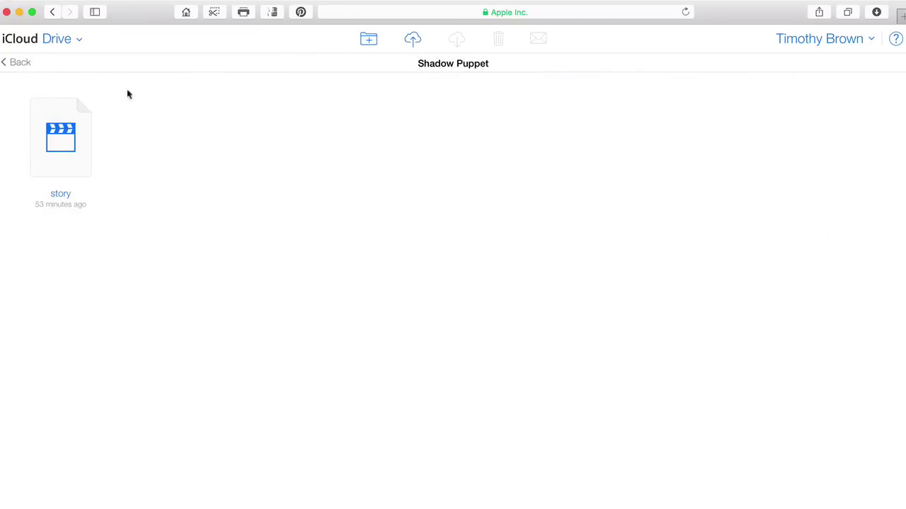
pyautogui.click(16, 63)
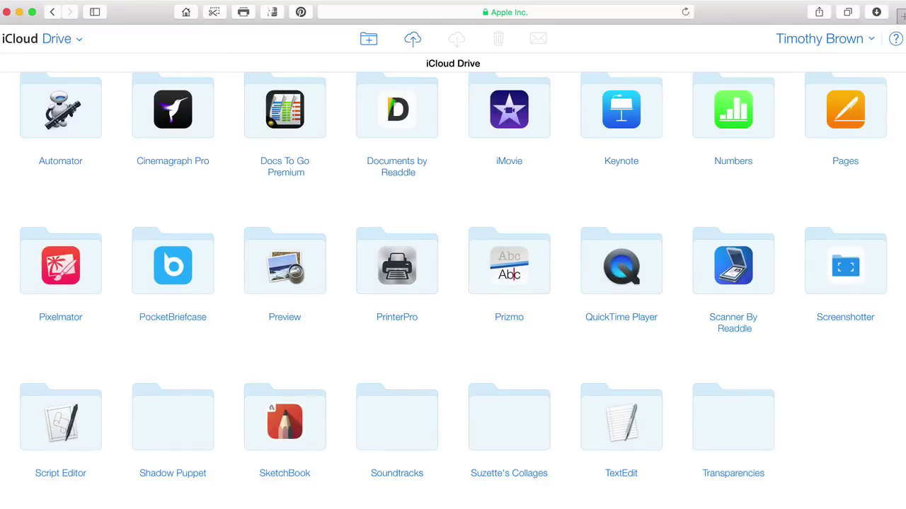
# Bring the Finder window forward, launch Folder-Factory and create a new document
pyautogui.click(21, 495)
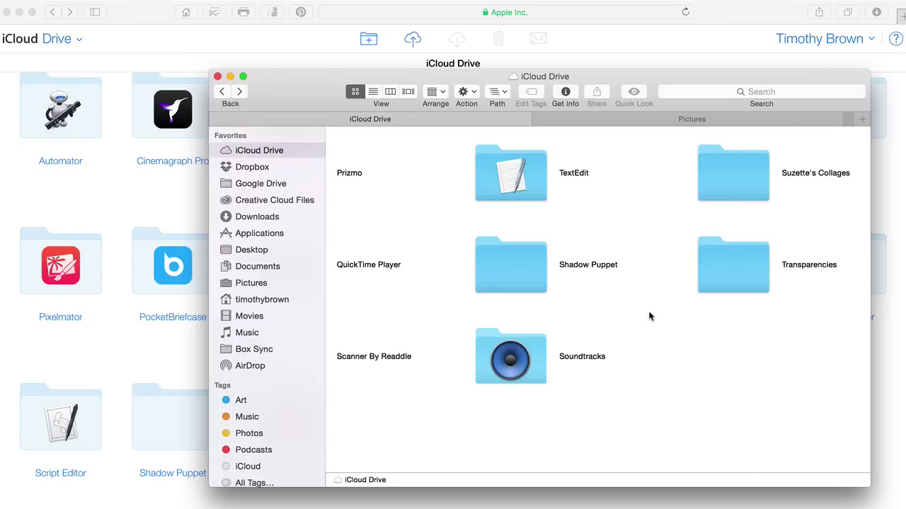
pyautogui.press('F4')
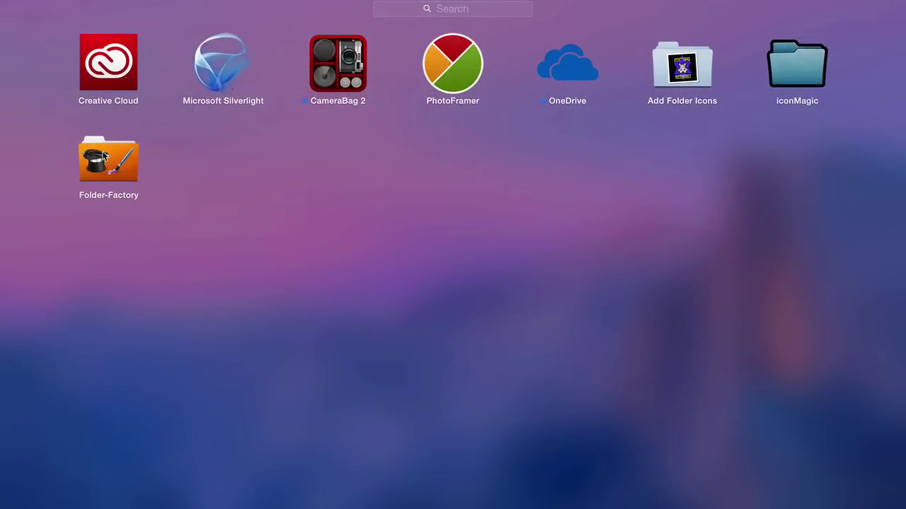
pyautogui.click(104, 156)
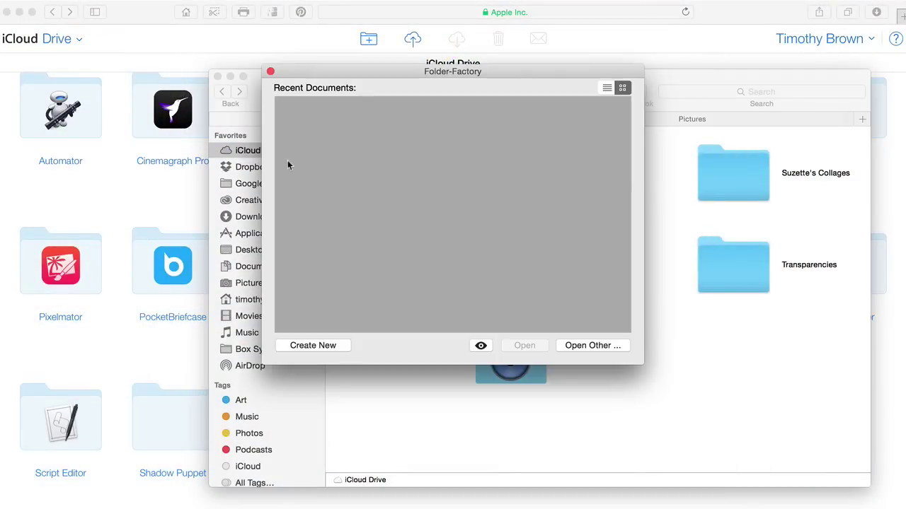
pyautogui.click(311, 347)
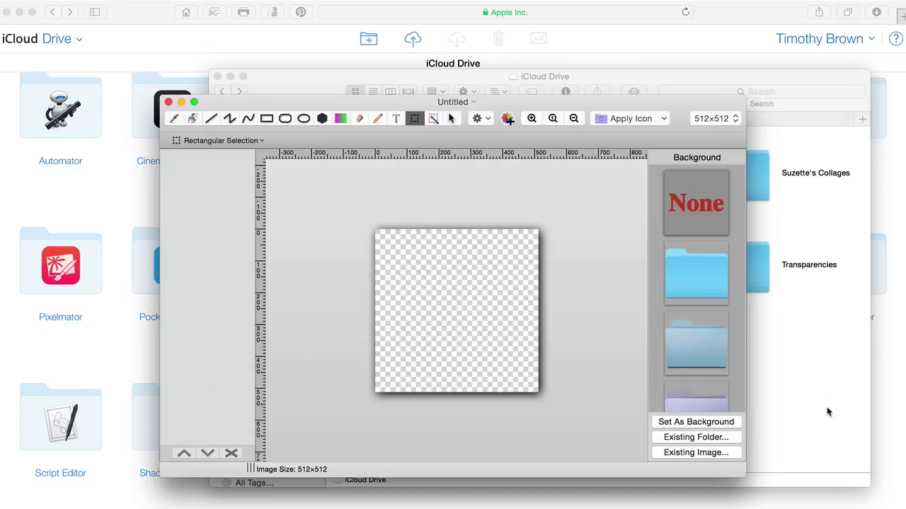
# Load the existing Shadow Puppet folder from iCloud Drive as the icon's background
pyautogui.click(723, 438)
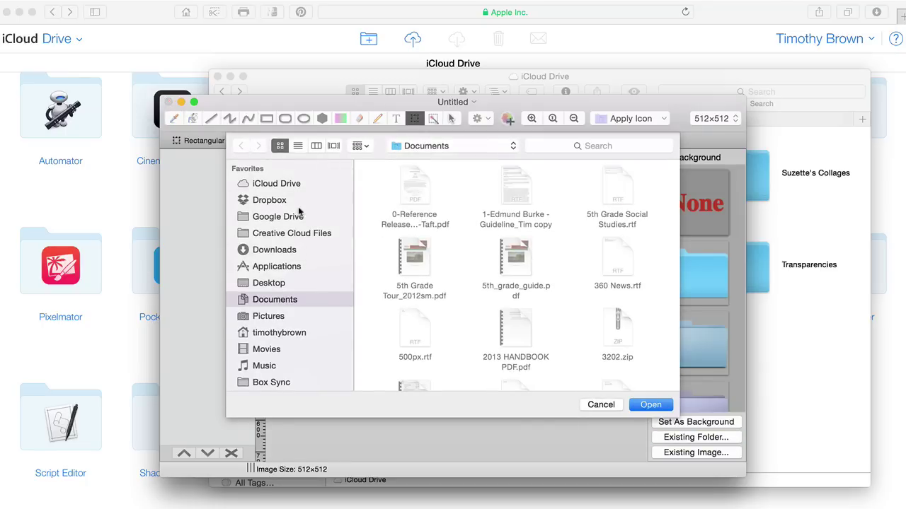
pyautogui.click(290, 185)
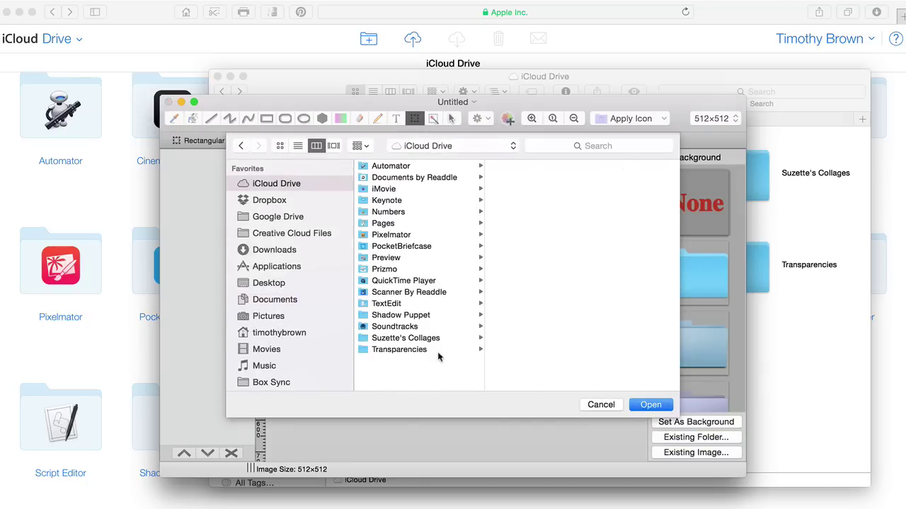
pyautogui.click(416, 319)
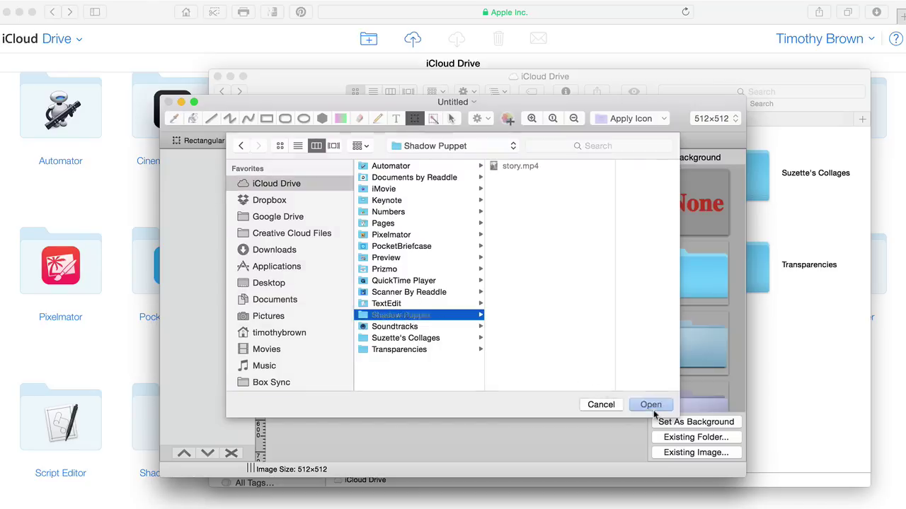
pyautogui.click(652, 408)
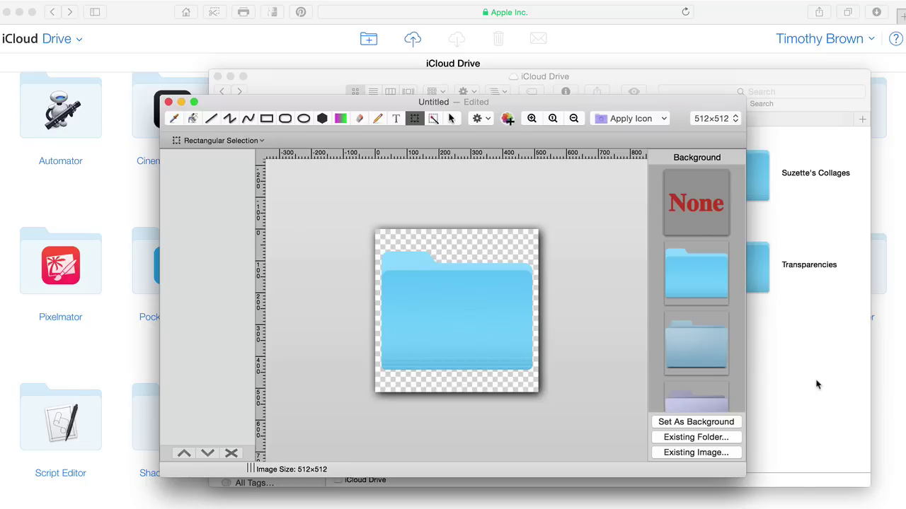
# Arrange the Folder-Factory and Finder windows side by side and add the puppet image from Pictures onto the folder icon
pyautogui.moveTo(580, 98); pyautogui.dragTo(528, 60)
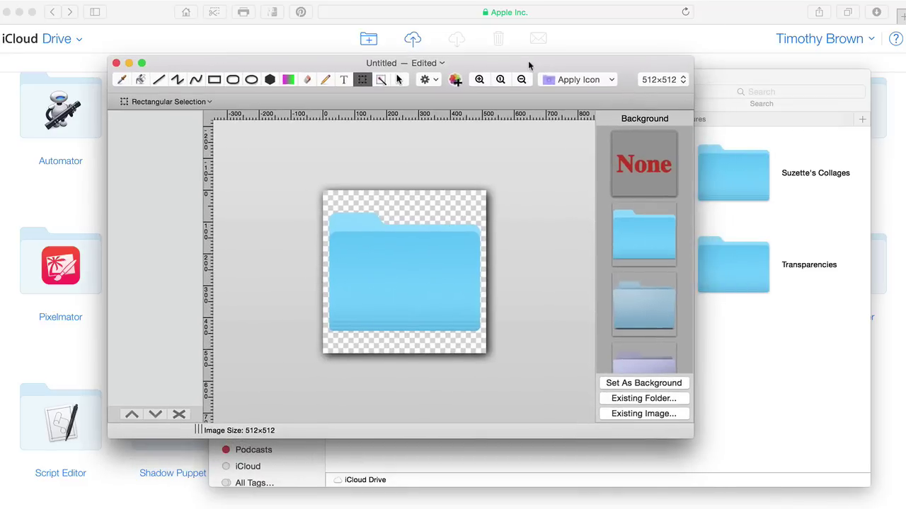
pyautogui.click(773, 365)
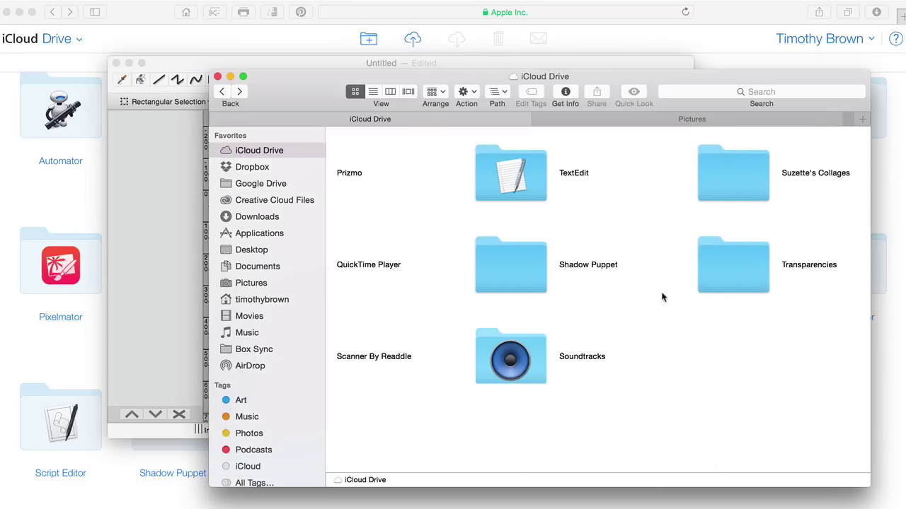
pyautogui.click(652, 120)
pyautogui.moveTo(594, 79); pyautogui.dragTo(739, 97)
pyautogui.moveTo(452, 124); pyautogui.dragTo(540, 74)
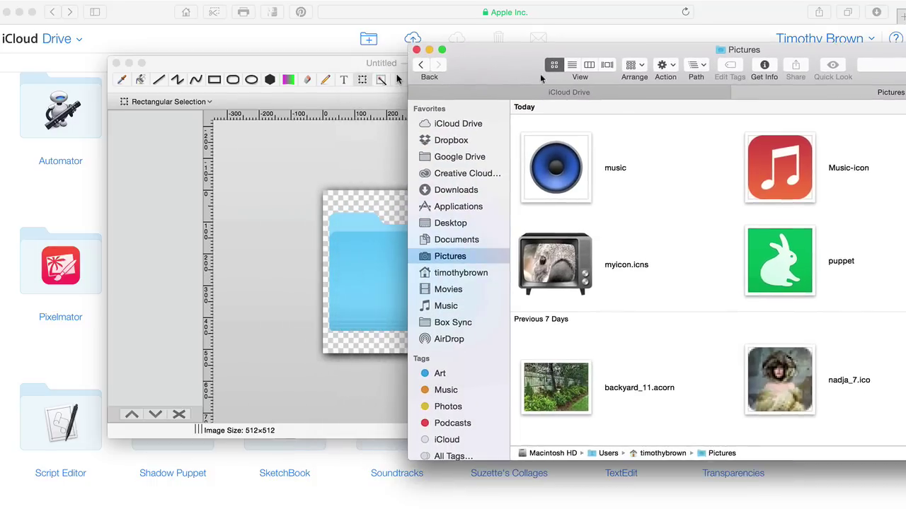
pyautogui.moveTo(781, 260); pyautogui.dragTo(385, 269)
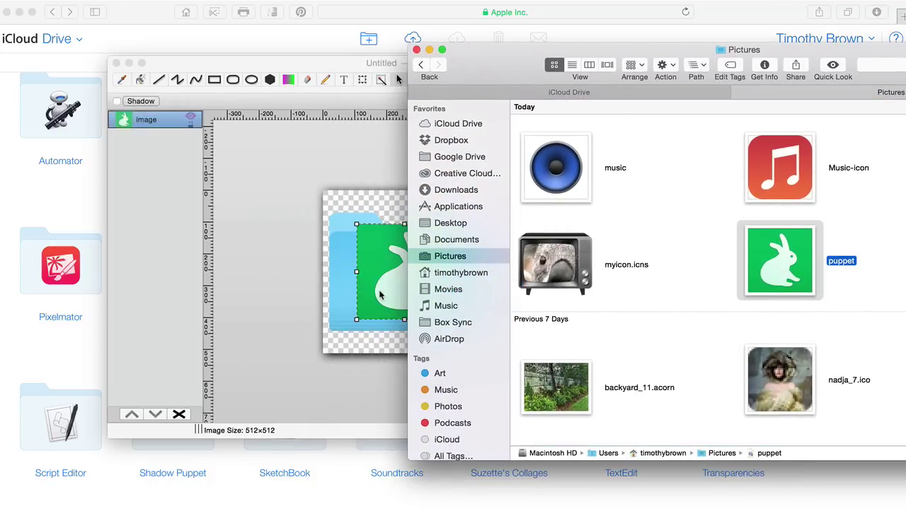
# Shrink the puppet image on the canvas so it fits within the front of the folder
pyautogui.click(264, 300)
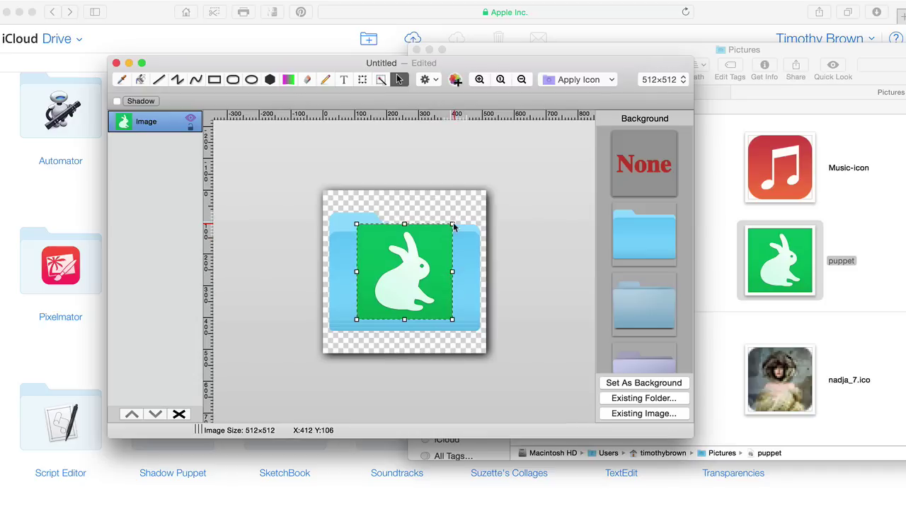
pyautogui.moveTo(453, 225); pyautogui.dragTo(428, 252)
pyautogui.click(541, 225)
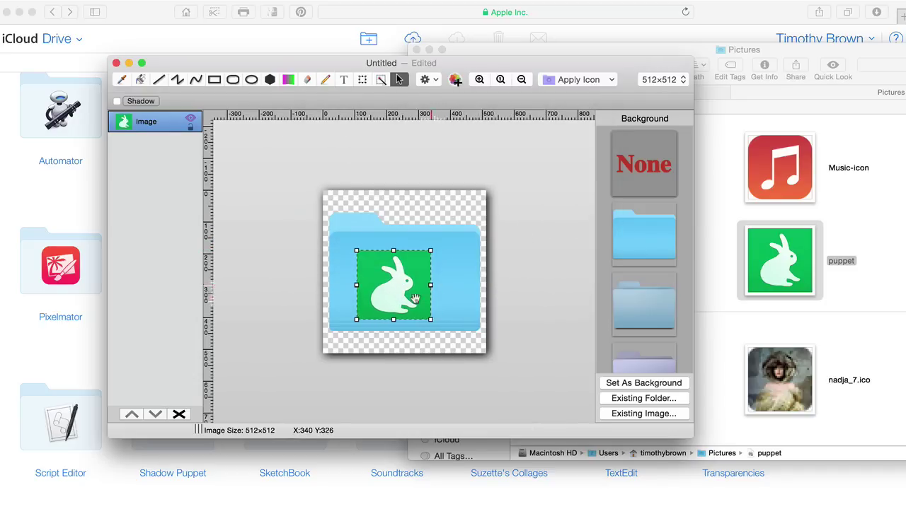
# Centre the puppet image on the folder front and set the finished icon for the existing Shadow Puppet folder
pyautogui.moveTo(415, 297); pyautogui.dragTo(439, 312)
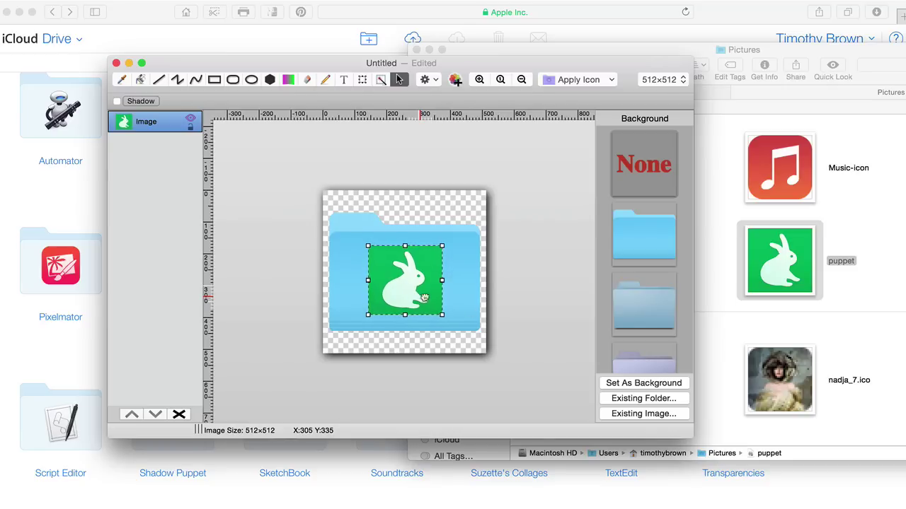
pyautogui.click(116, 0)
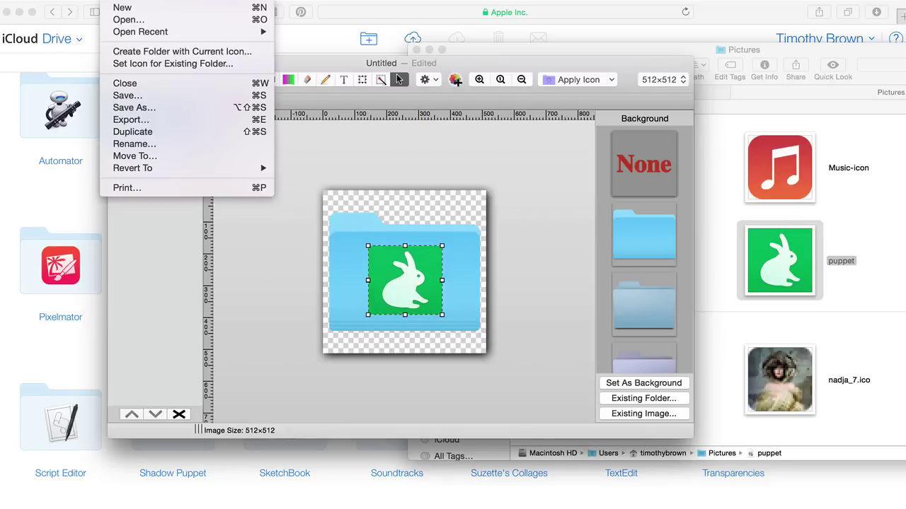
pyautogui.click(129, 64)
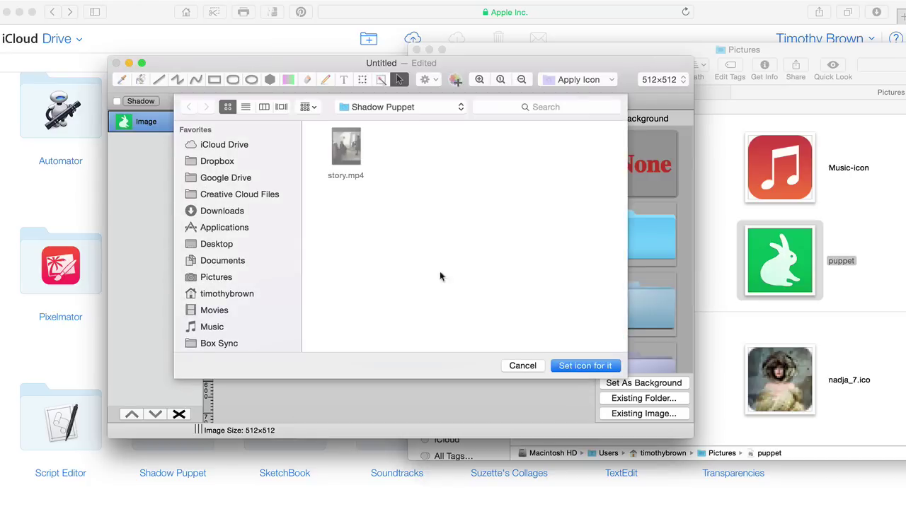
pyautogui.click(574, 366)
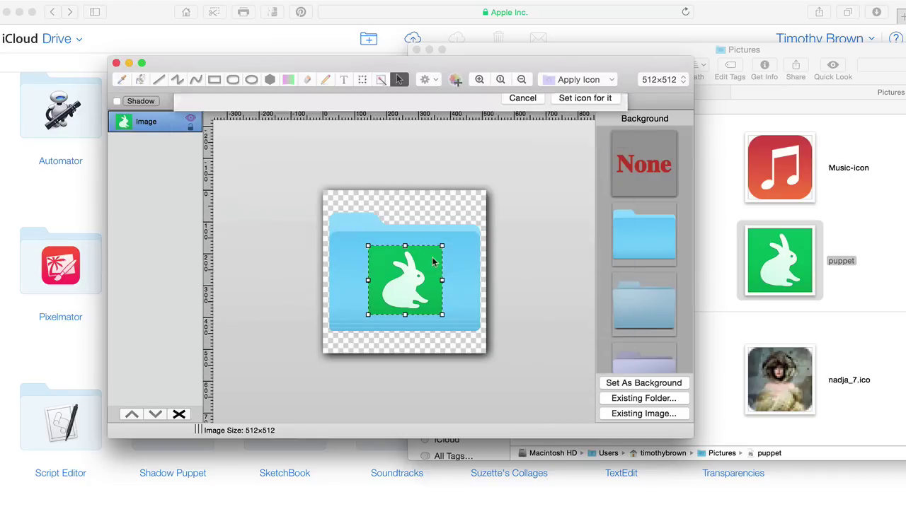
# Close the Folder-Factory document and start windows, and move the Finder window to the middle of the screen
pyautogui.click(116, 63)
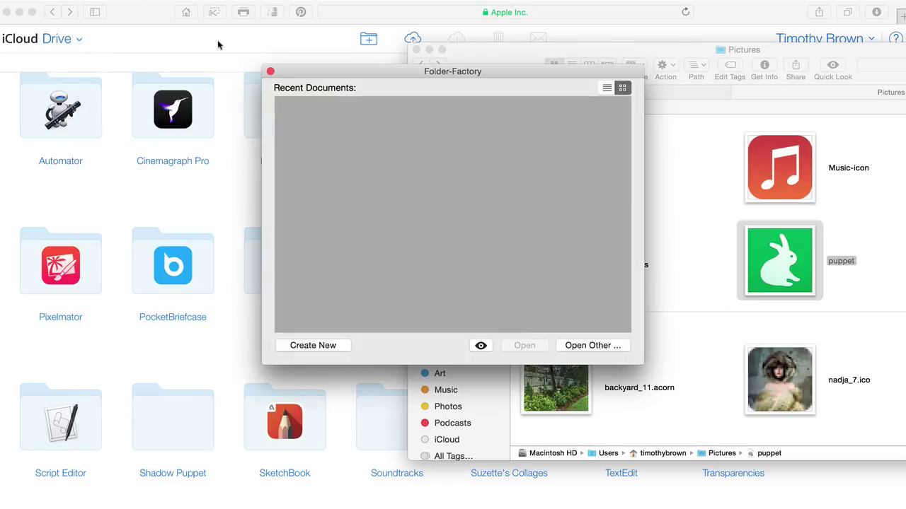
pyautogui.click(269, 72)
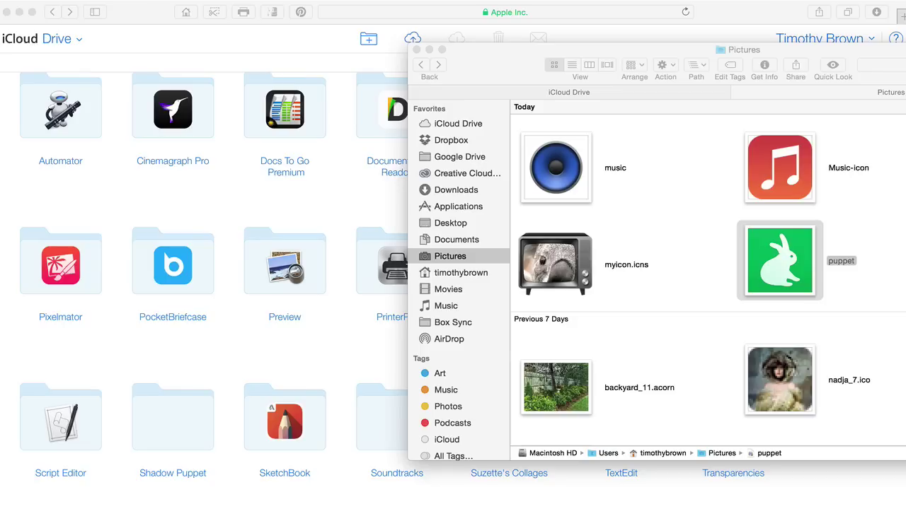
pyautogui.click(32, 1)
pyautogui.click(78, 109)
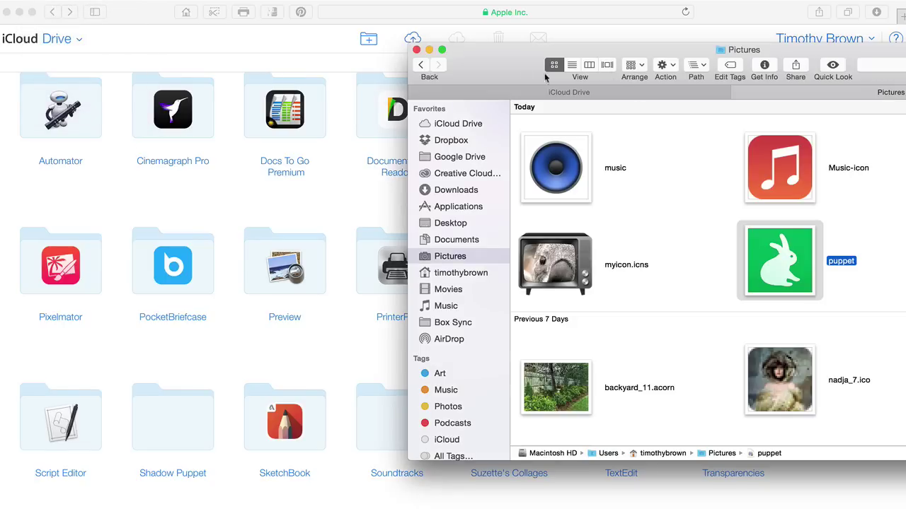
pyautogui.moveTo(506, 61); pyautogui.dragTo(253, 80)
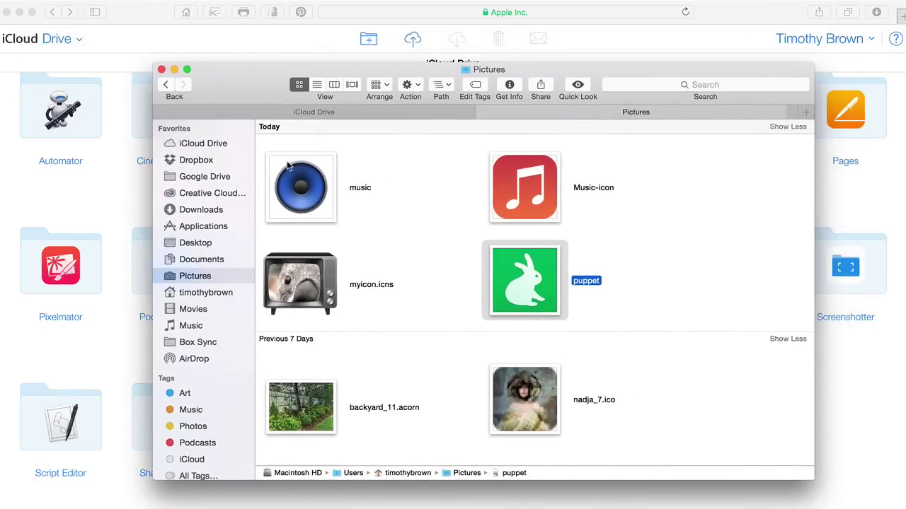
# Show the iCloud Drive folders in Finder, check the Shadow Puppet folder's custom icon, and open that folder
pyautogui.click(363, 108)
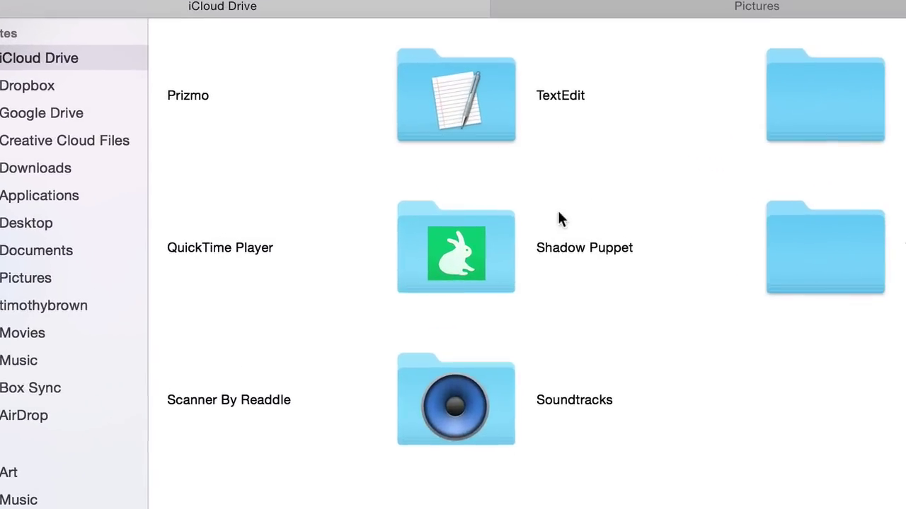
pyautogui.click(480, 263)
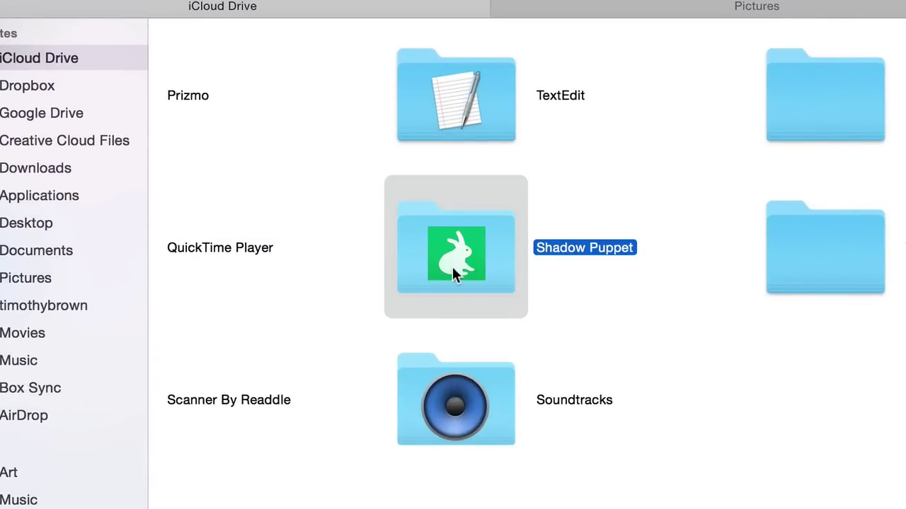
pyautogui.doubleClick(452, 266)
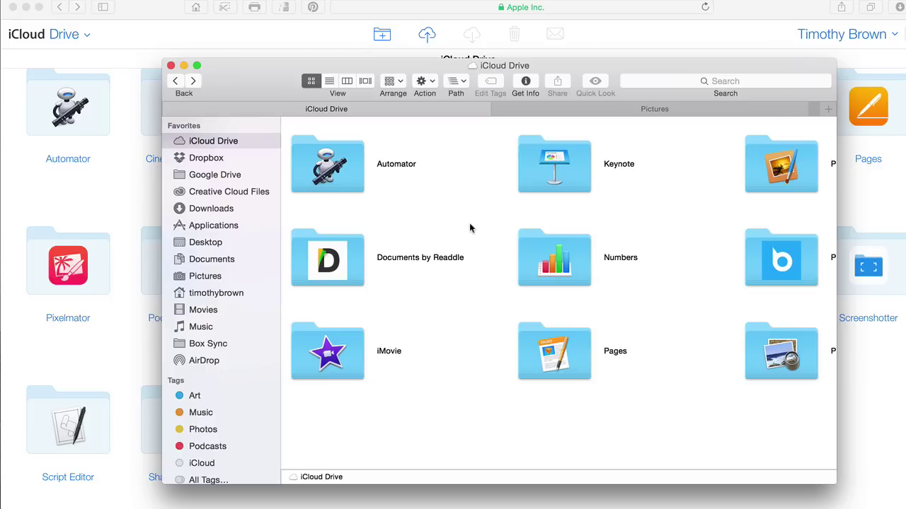
# Browse the presentations in Finder's Keynote folder and open the same folder on the iCloud Drive website
pyautogui.doubleClick(555, 164)
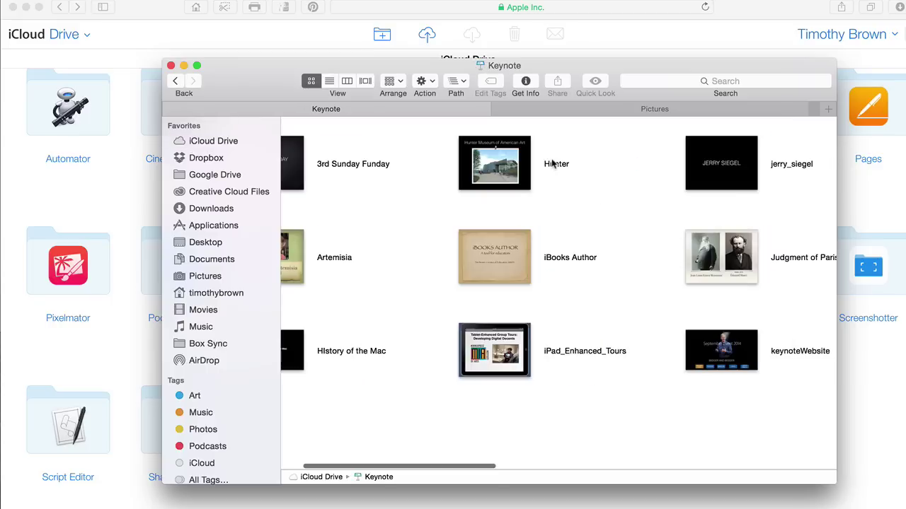
pyautogui.hscroll(5, 393, 259)
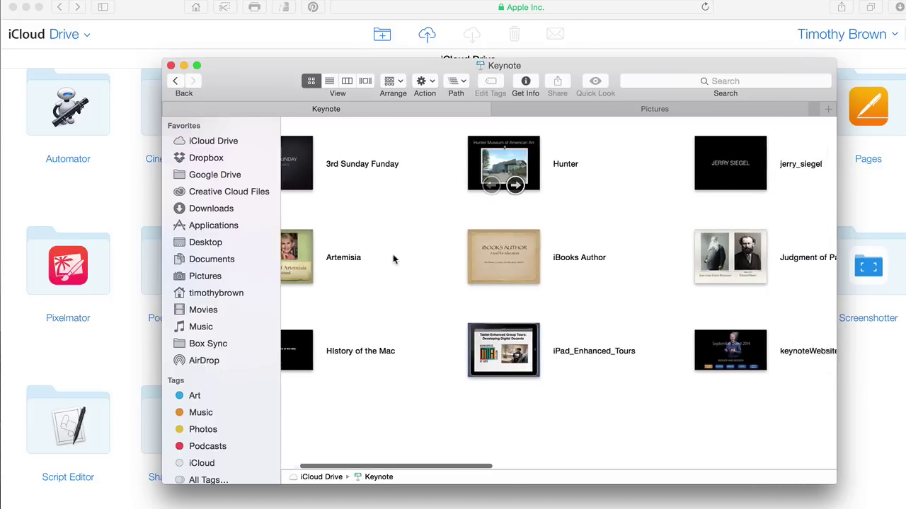
pyautogui.hscroll(-5, 393, 259)
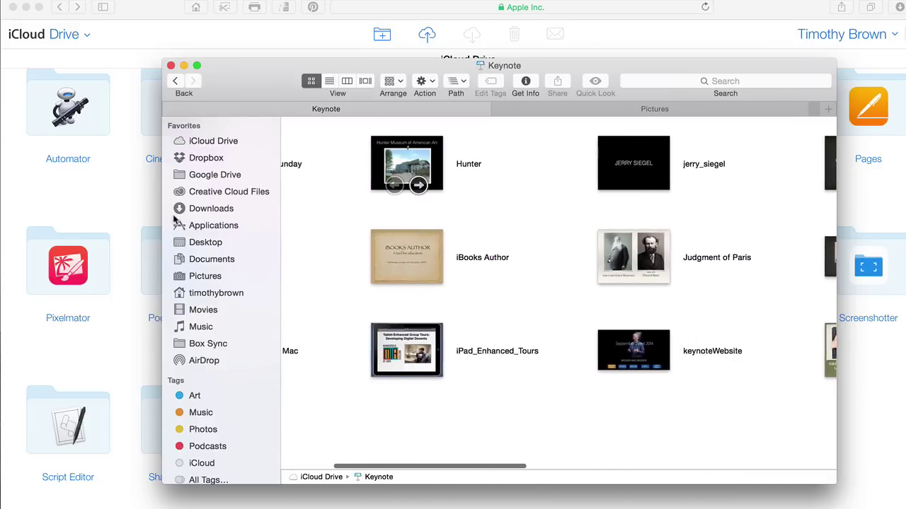
pyautogui.click(139, 202)
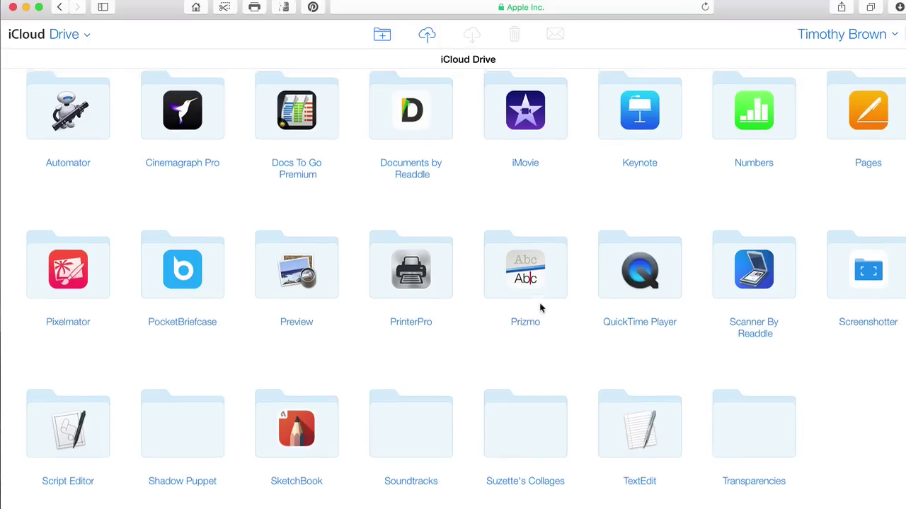
pyautogui.scroll(2, 542, 307)
pyautogui.doubleClick(638, 138)
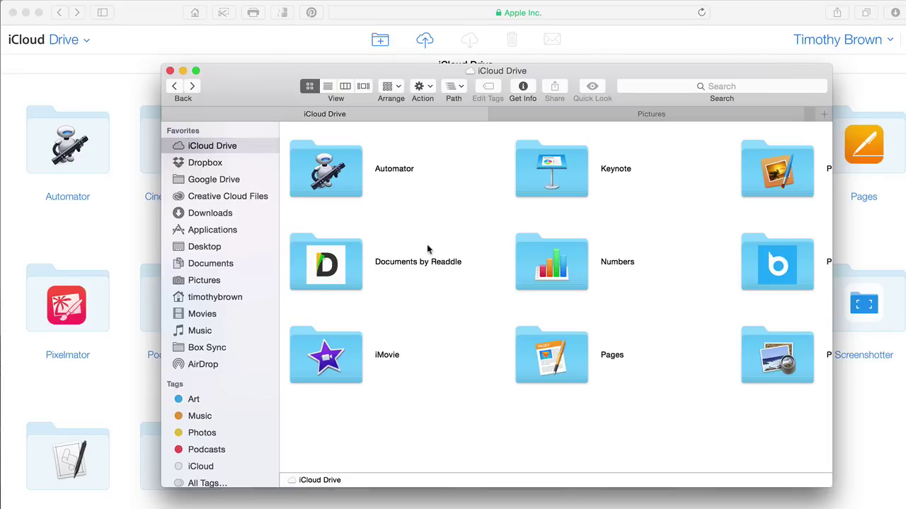
# Switch to iMovie and try exporting the ARTWORKS project as a file to the iMovie folder in iCloud
pyautogui.hotkey('ctrl', 'Right')
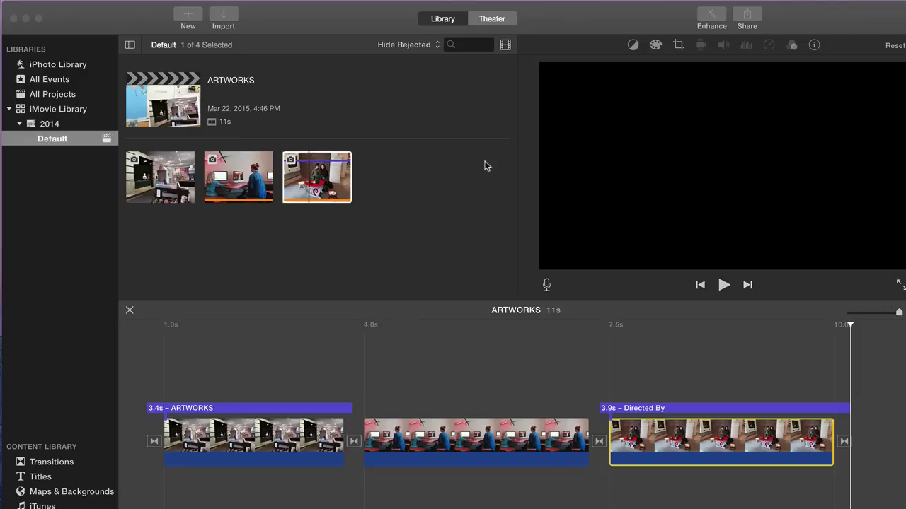
pyautogui.click(750, 18)
pyautogui.click(748, 159)
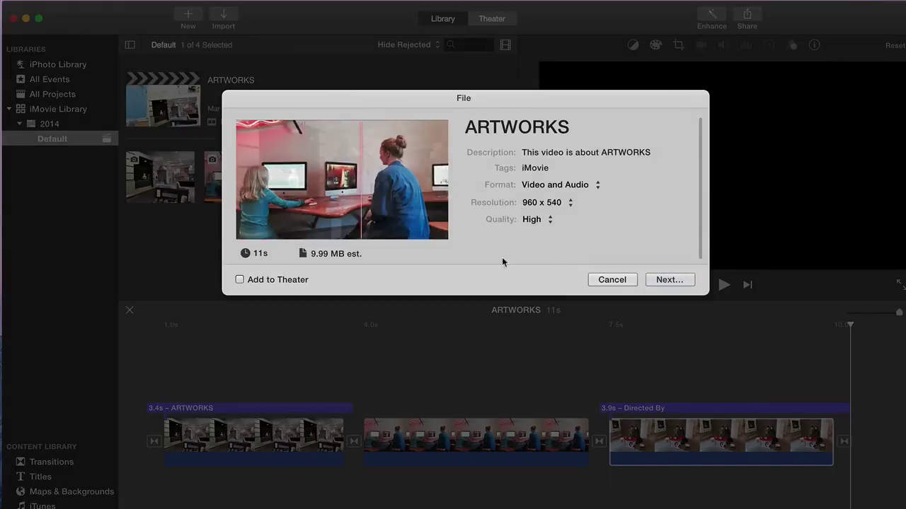
pyautogui.click(668, 281)
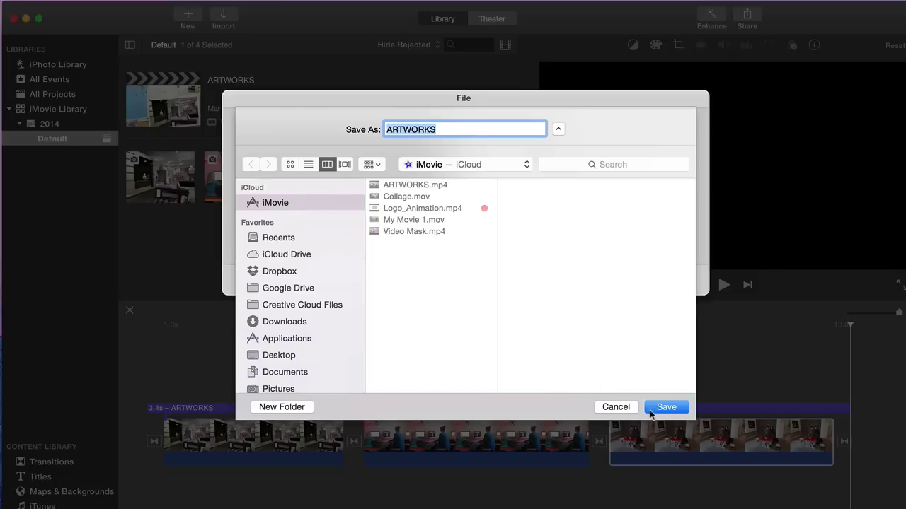
pyautogui.click(615, 408)
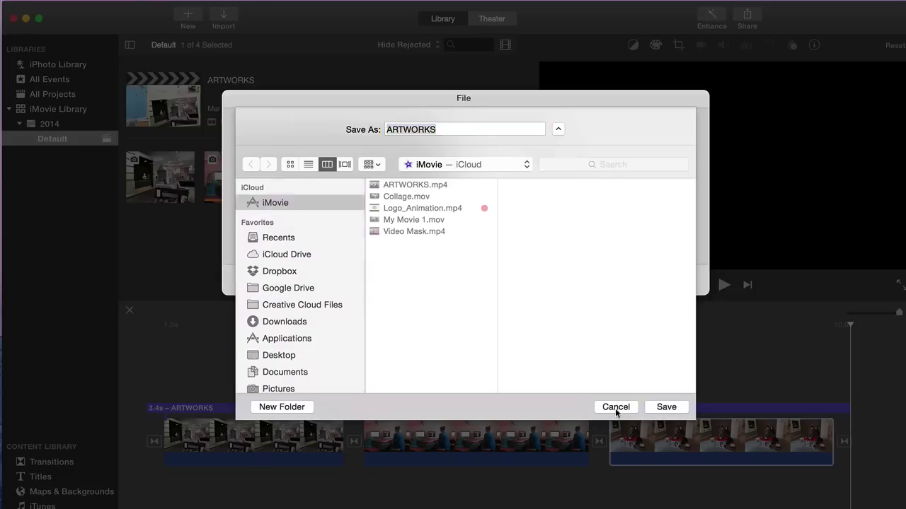
pyautogui.click(612, 283)
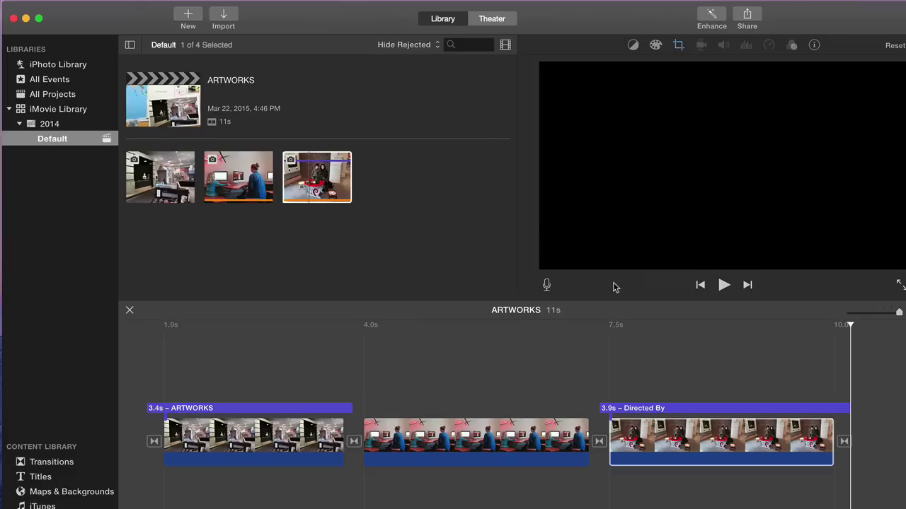
# Return to Finder, view the videos in the iMovie folder, and open the same folder on the iCloud Drive website
pyautogui.hotkey('ctrl', 'Left')
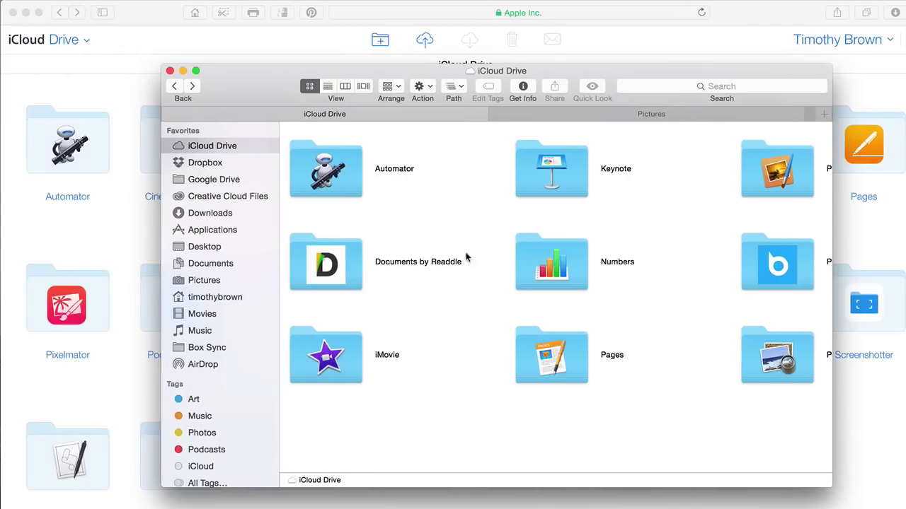
pyautogui.hscroll(-2, 474, 256)
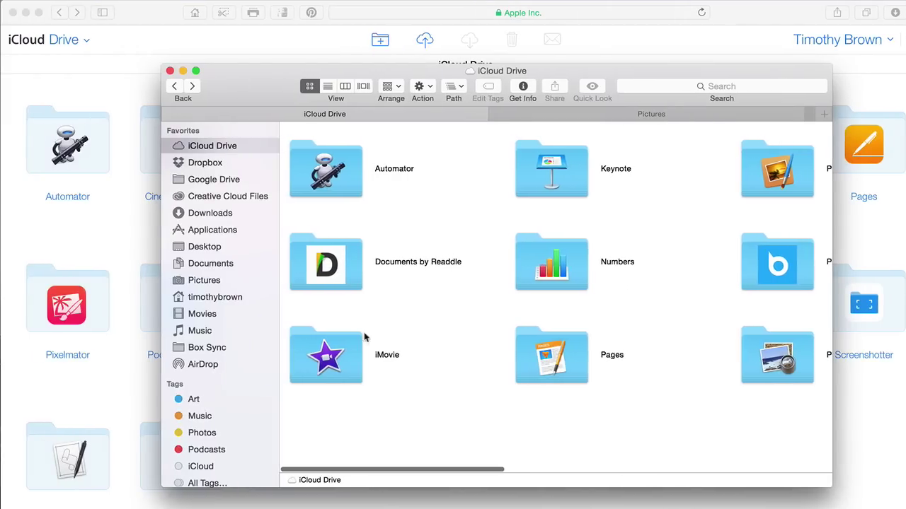
pyautogui.doubleClick(314, 364)
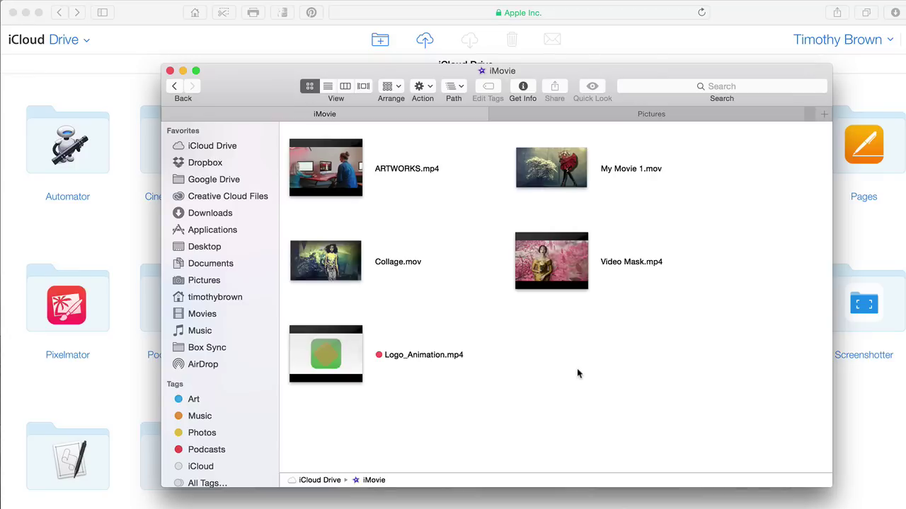
pyautogui.click(129, 258)
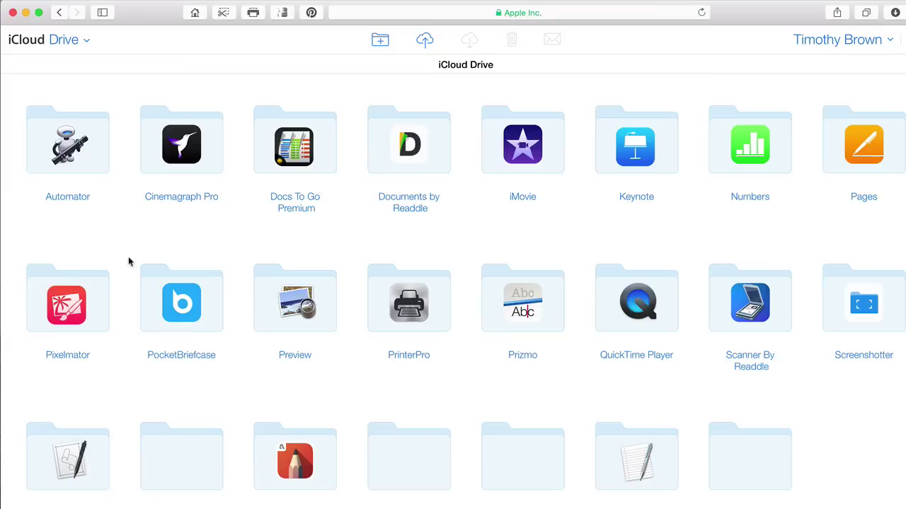
pyautogui.doubleClick(524, 138)
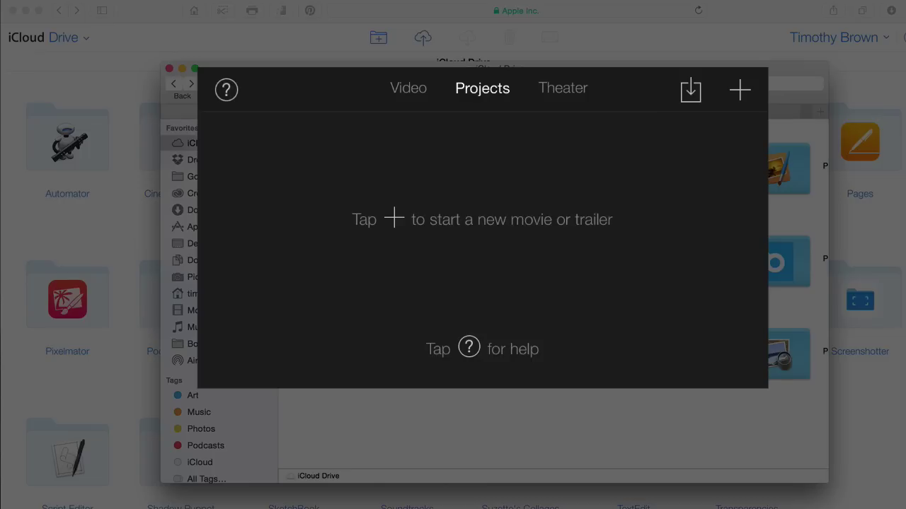
# Create a new Movie project in iMovie for iOS and open the iMovie folder in iCloud as its media source
pyautogui.click(740, 89)
pyautogui.click(376, 210)
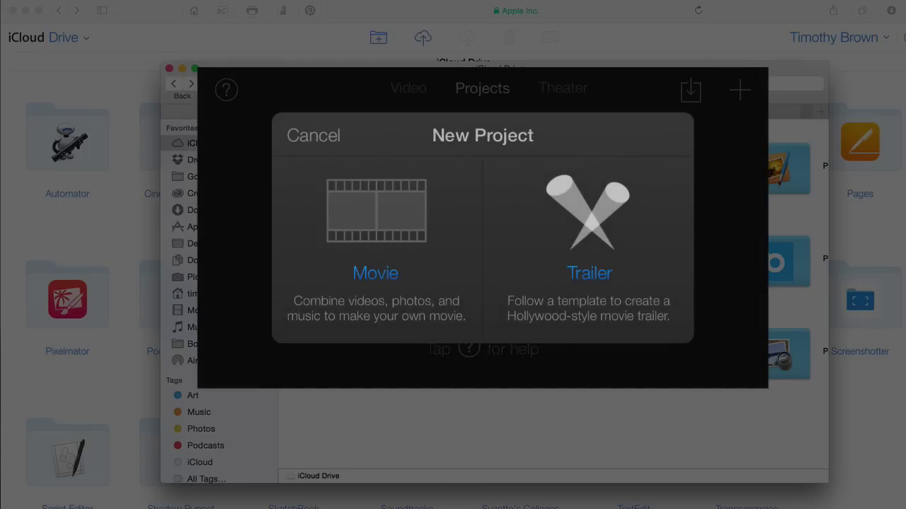
pyautogui.press('Return')
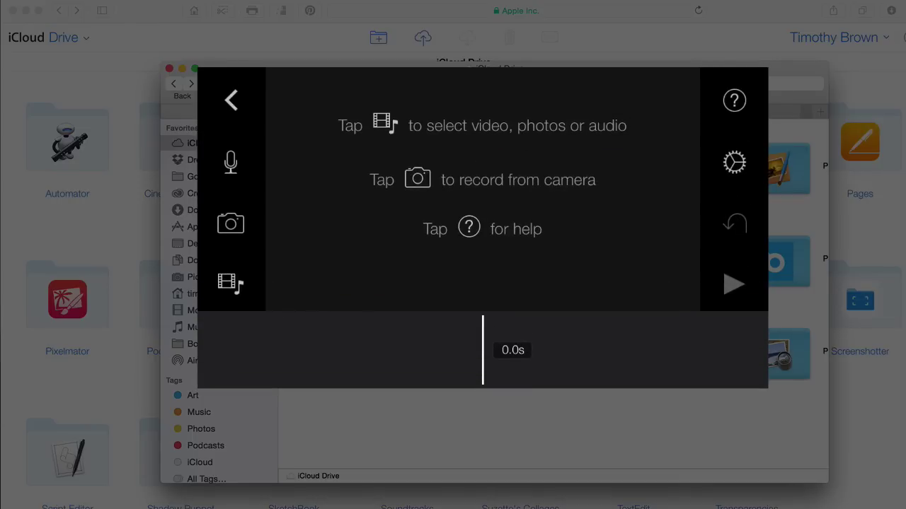
pyautogui.click(231, 283)
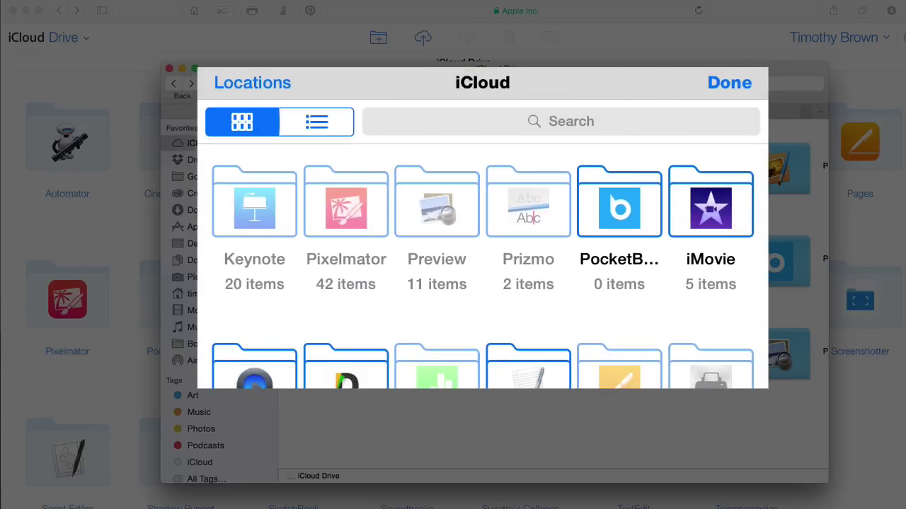
pyautogui.click(711, 209)
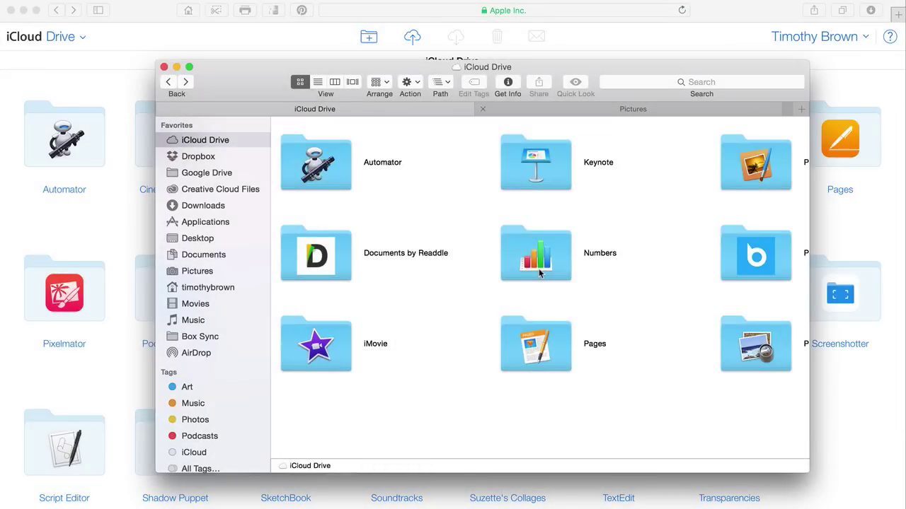
# Look through all the iCloud Drive folders in Finder and compare them with those on the iCloud Drive website
pyautogui.hscroll(3, 494, 309)
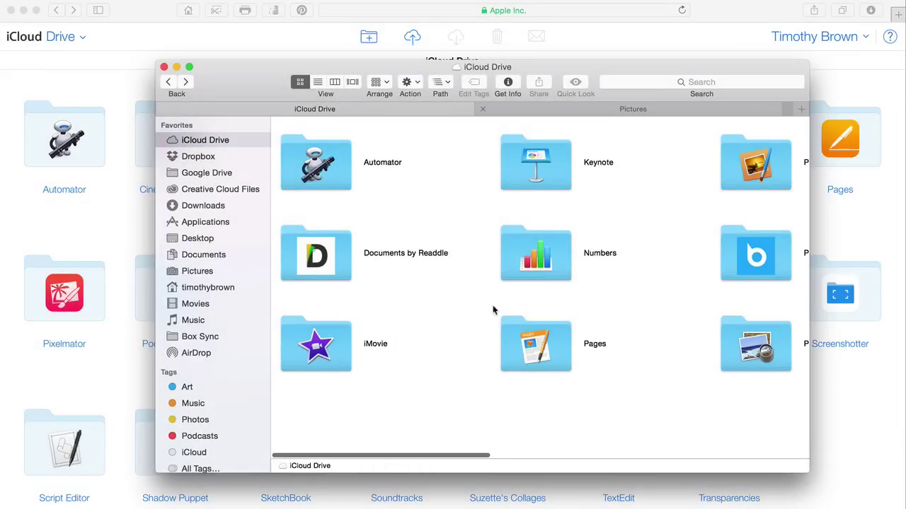
pyautogui.hscroll(10, 494, 310)
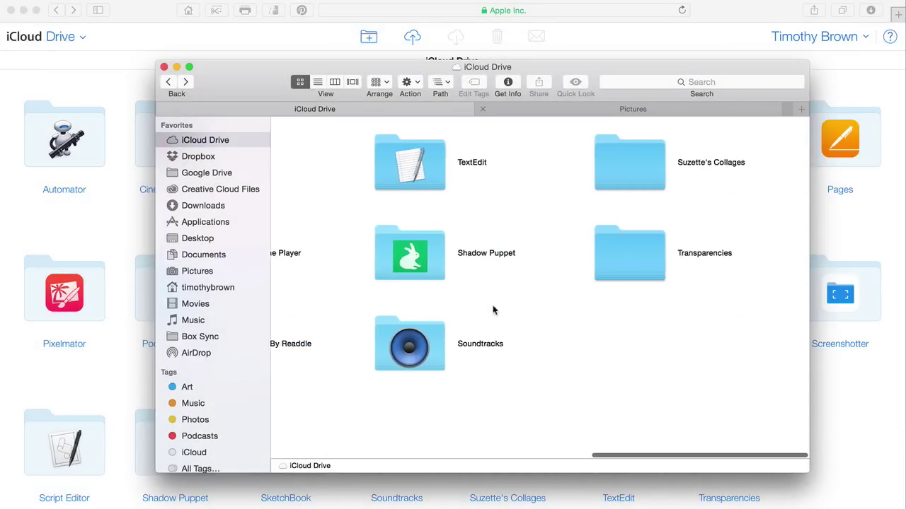
pyautogui.hscroll(-10, 649, 323)
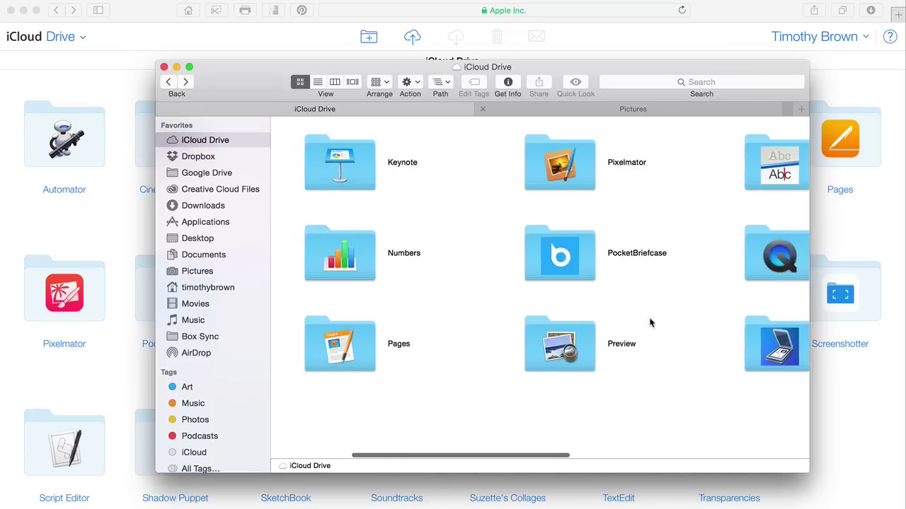
pyautogui.hscroll(-5, 650, 323)
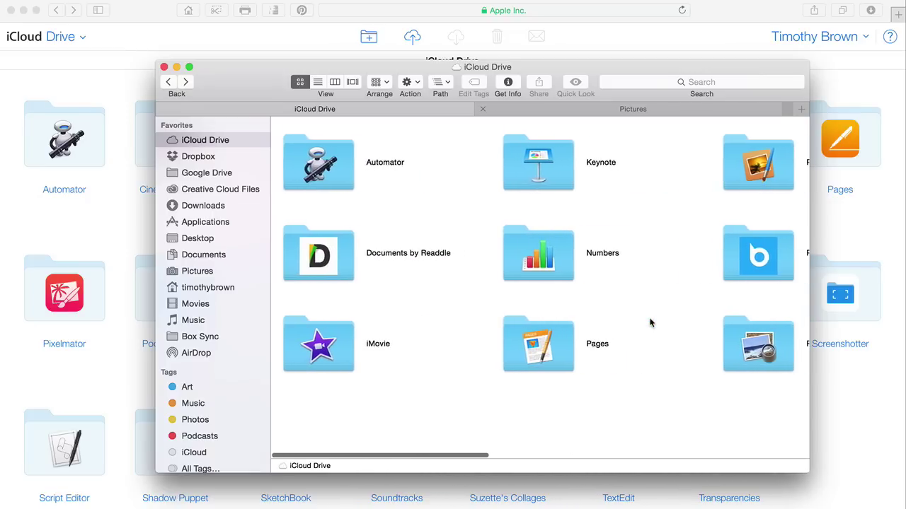
pyautogui.click(130, 222)
pyautogui.scroll(-3, 283, 225)
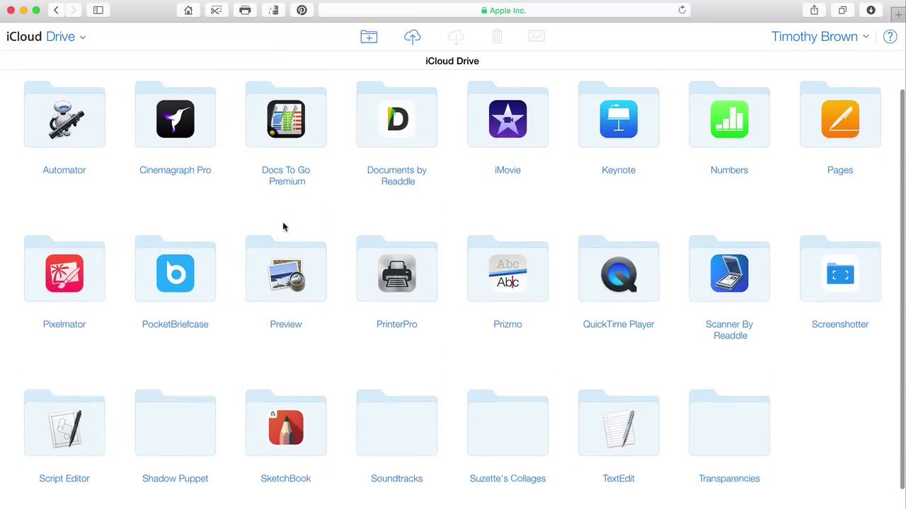
# Switch to GarageBand and choose Intro.band as the GarageBand for iOS song to import from iCloud
pyautogui.press('super+Tab')
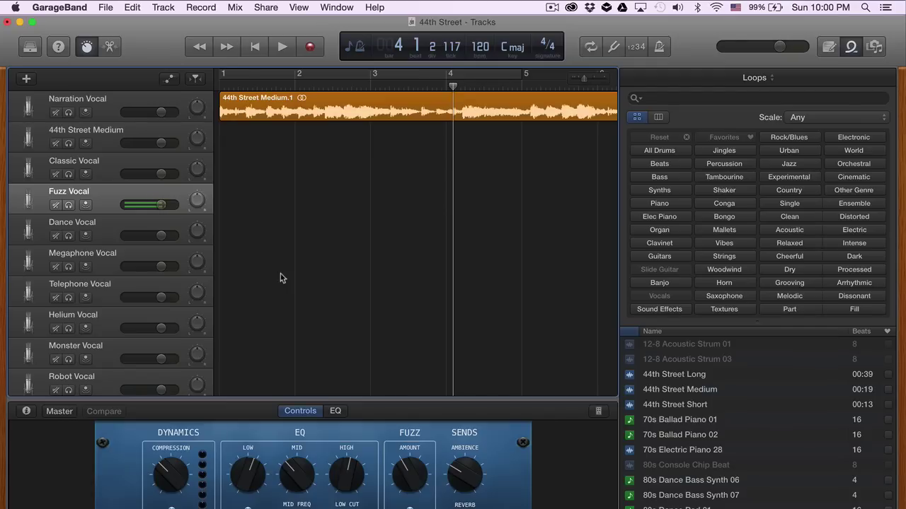
pyautogui.click(113, 4)
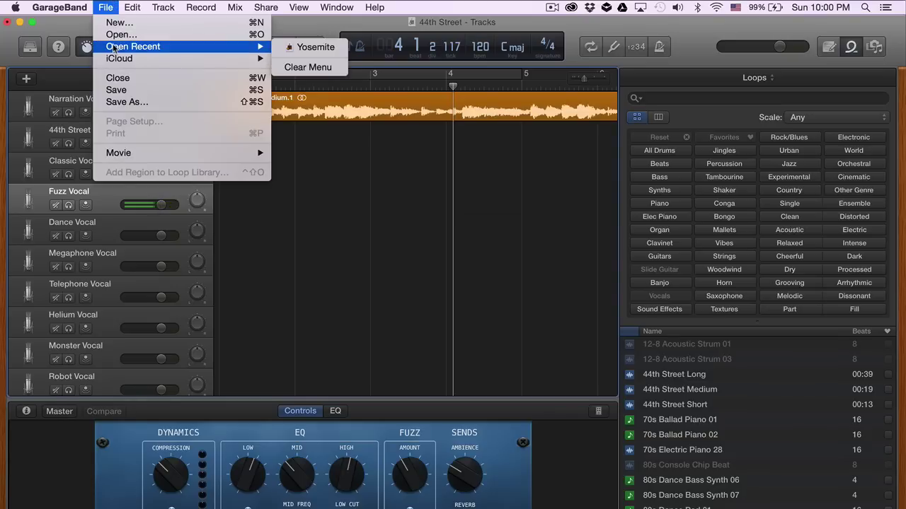
pyautogui.moveTo(113, 58)
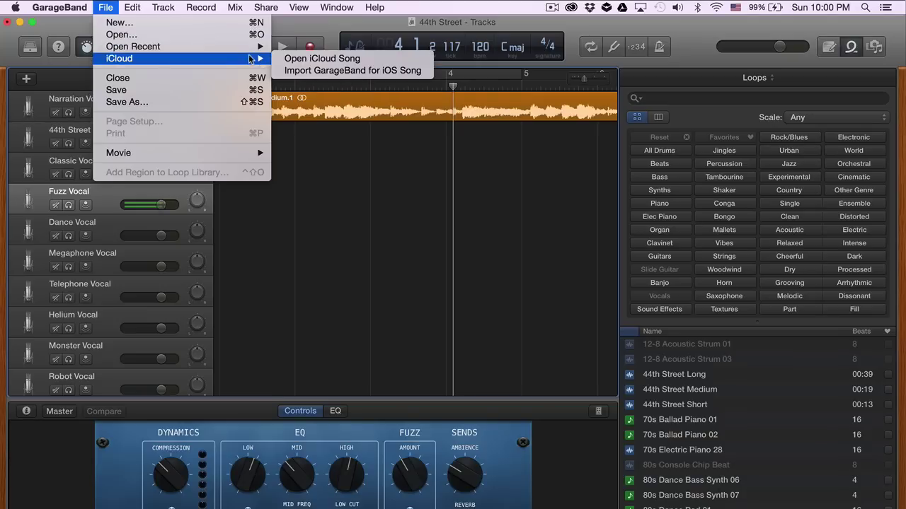
pyautogui.click(307, 73)
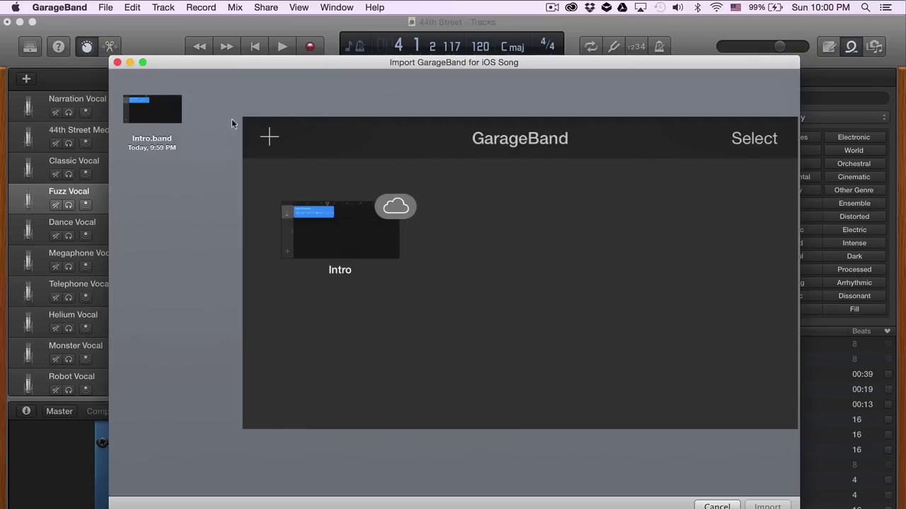
pyautogui.click(160, 108)
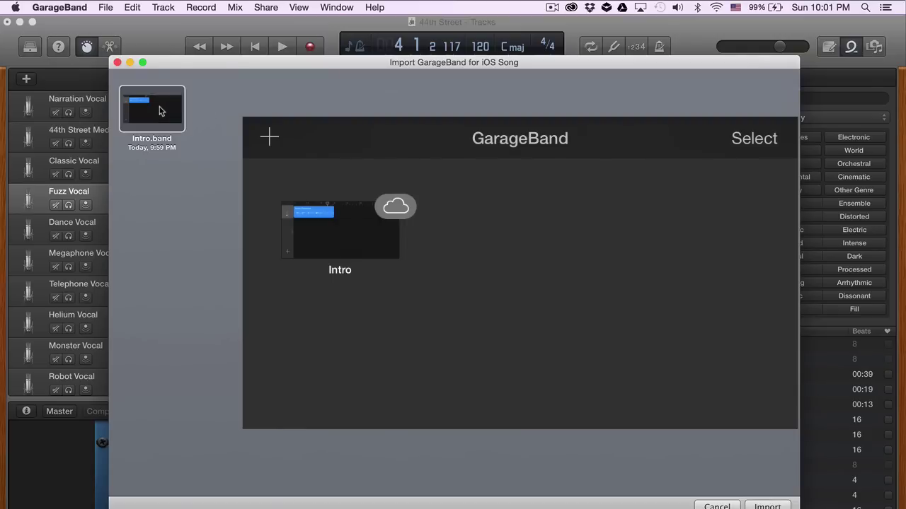